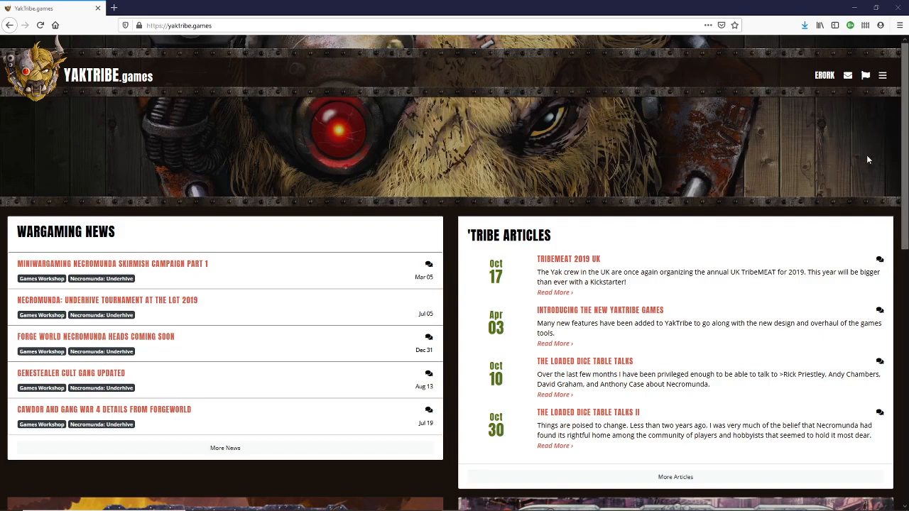
# - Open the Gang Manager from the Necromunda Underhive Tools
pyautogui.click(882, 76)
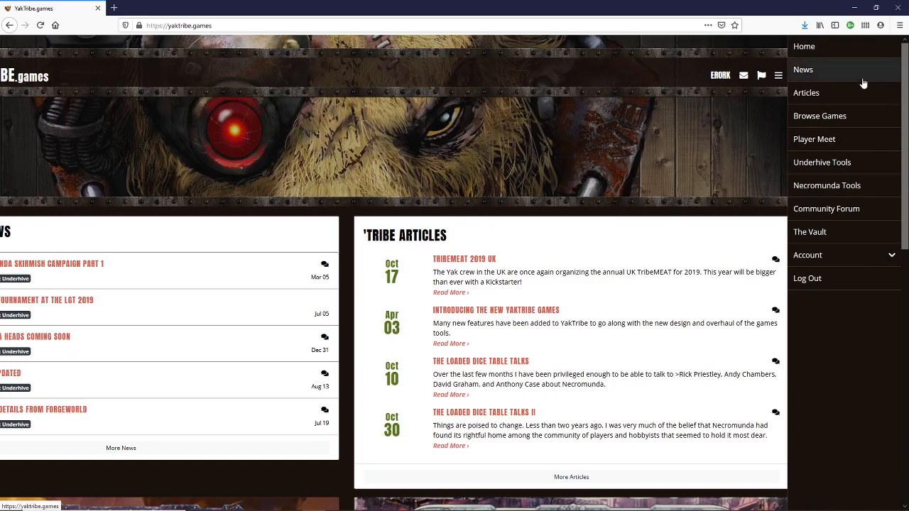
pyautogui.click(823, 171)
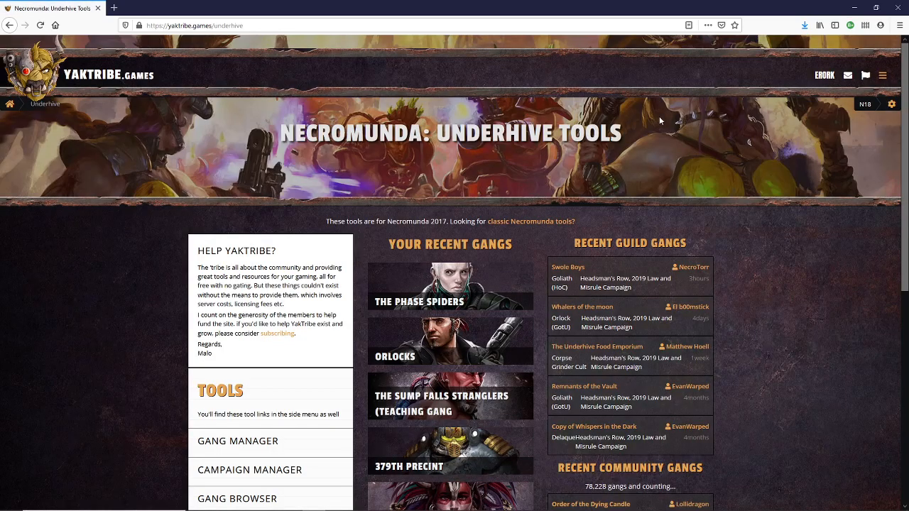
pyautogui.scroll(-2, 262, 253)
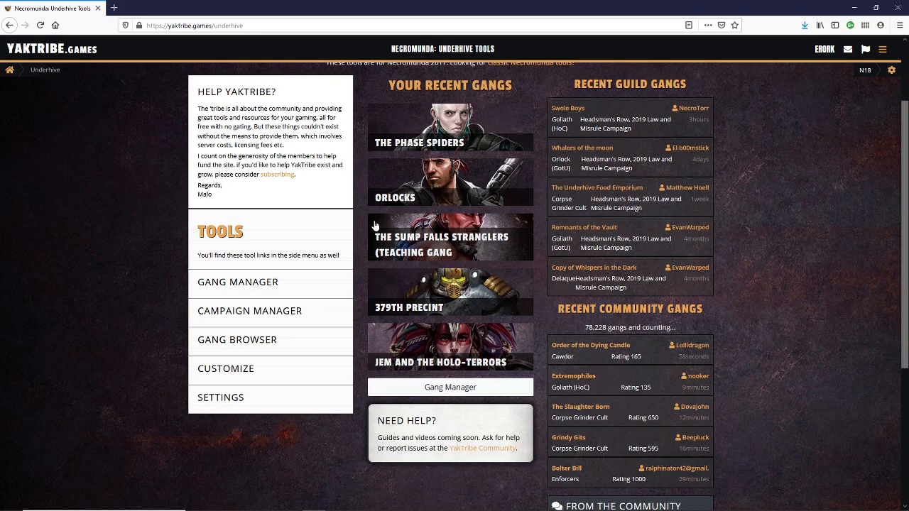
pyautogui.click(253, 284)
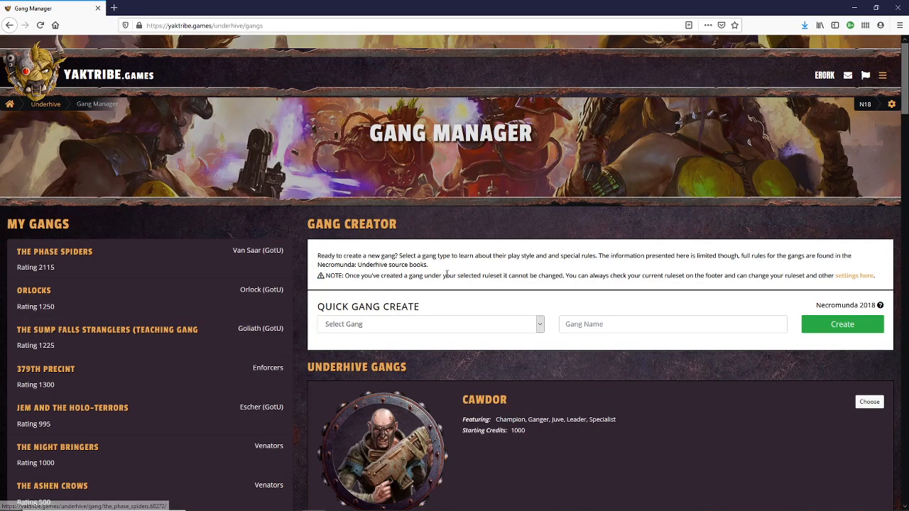
# - Look through the list of available Underhive gang types, from Cawdor down to Van Saar
pyautogui.scroll(-3, 507, 302)
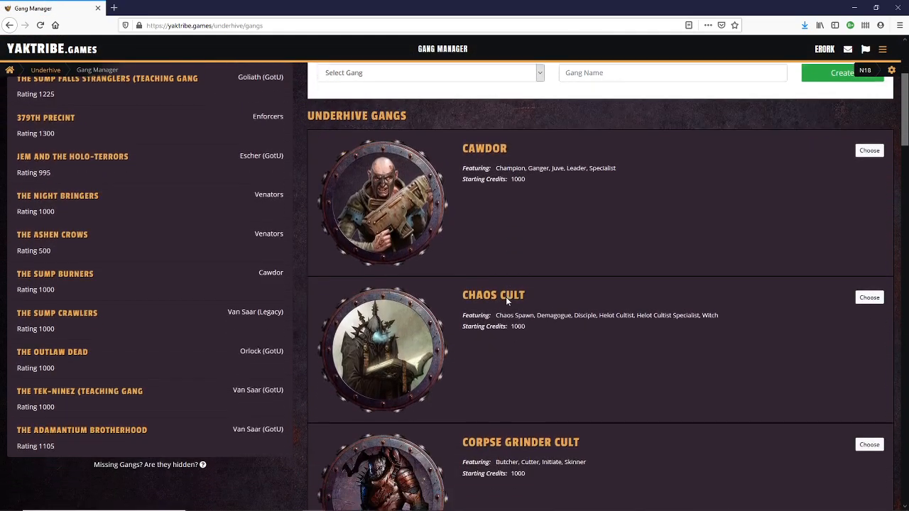
pyautogui.scroll(-3, 608, 284)
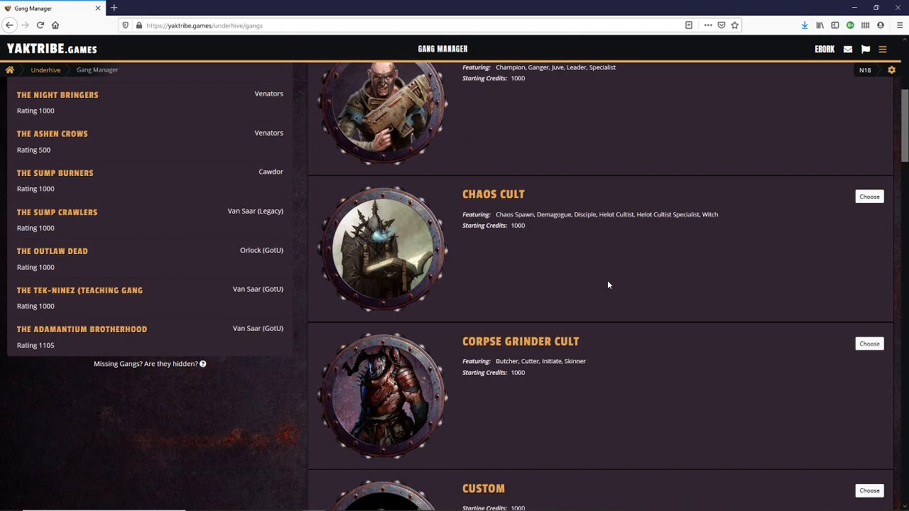
pyautogui.scroll(-3, 607, 284)
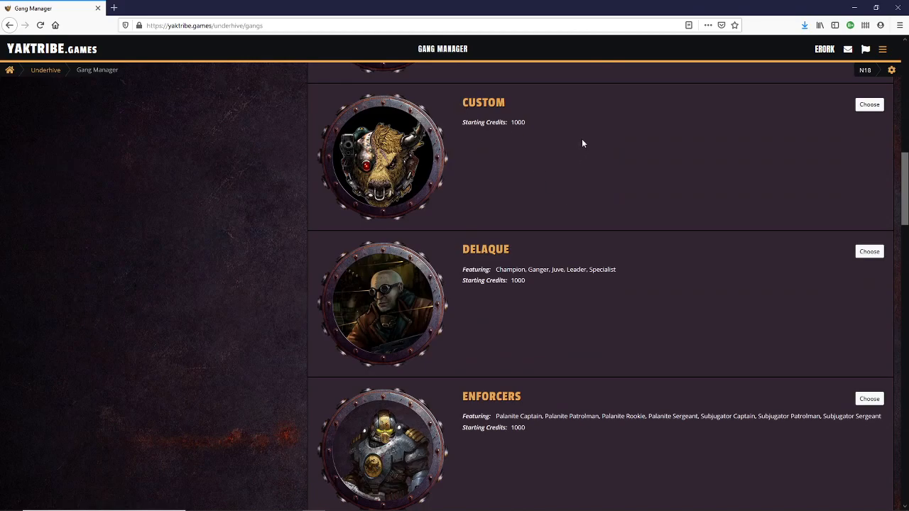
pyautogui.scroll(-3, 584, 142)
pyautogui.scroll(-3, 630, 190)
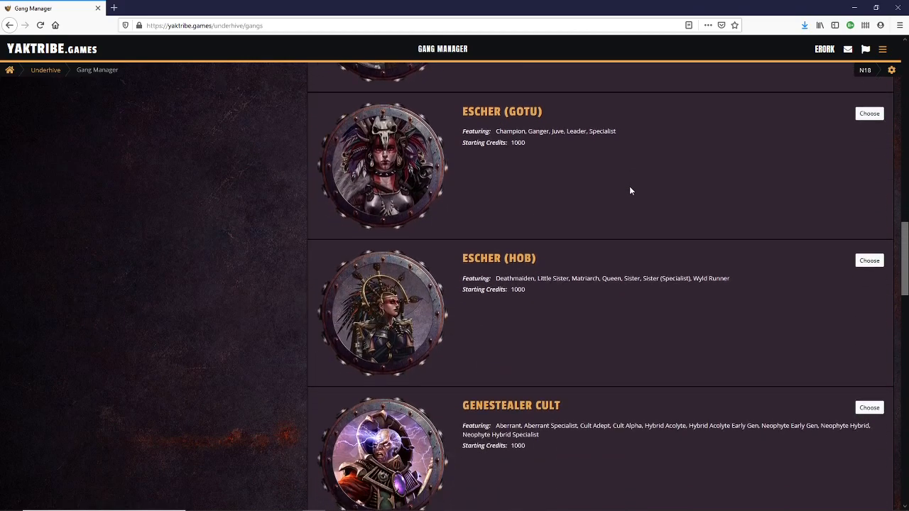
pyautogui.scroll(1, 586, 231)
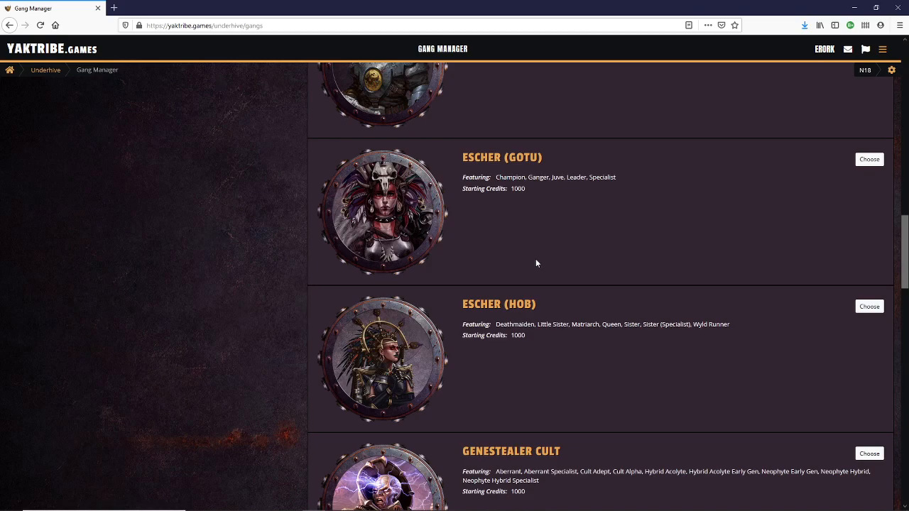
pyautogui.scroll(-4, 535, 262)
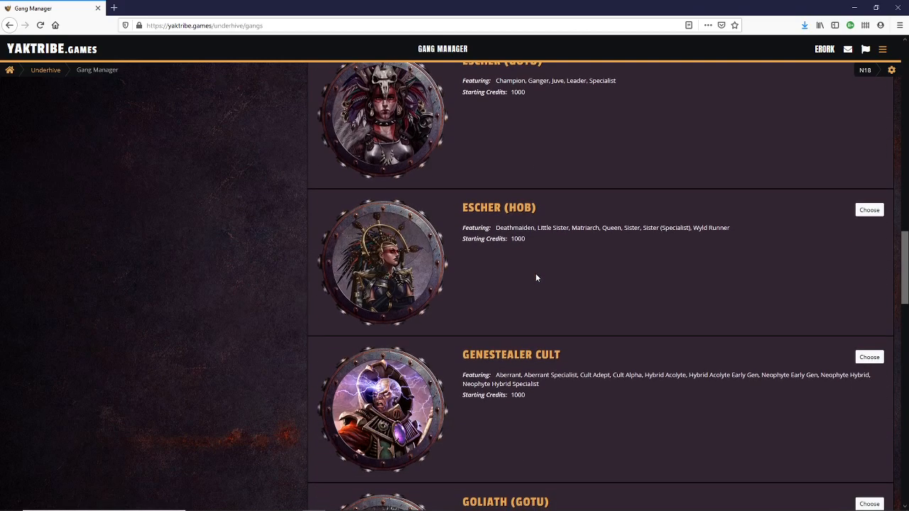
pyautogui.scroll(-9, 586, 263)
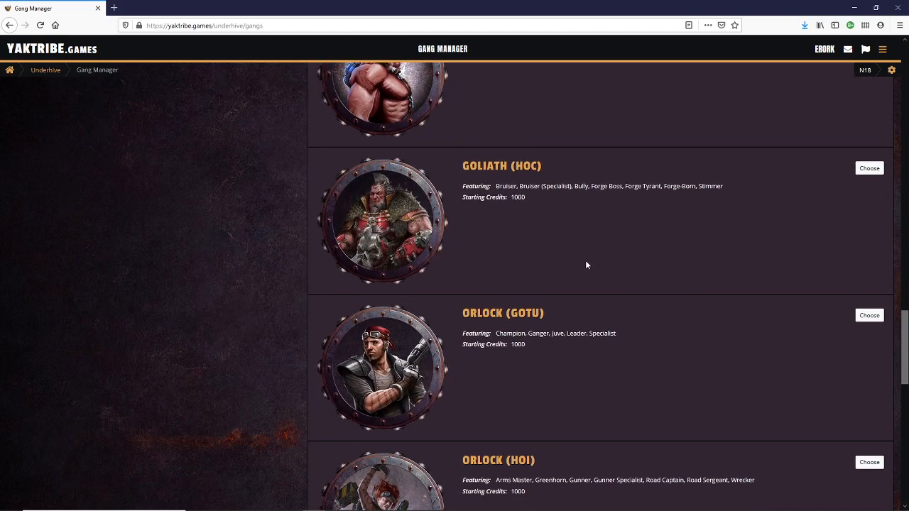
pyautogui.scroll(-5, 575, 258)
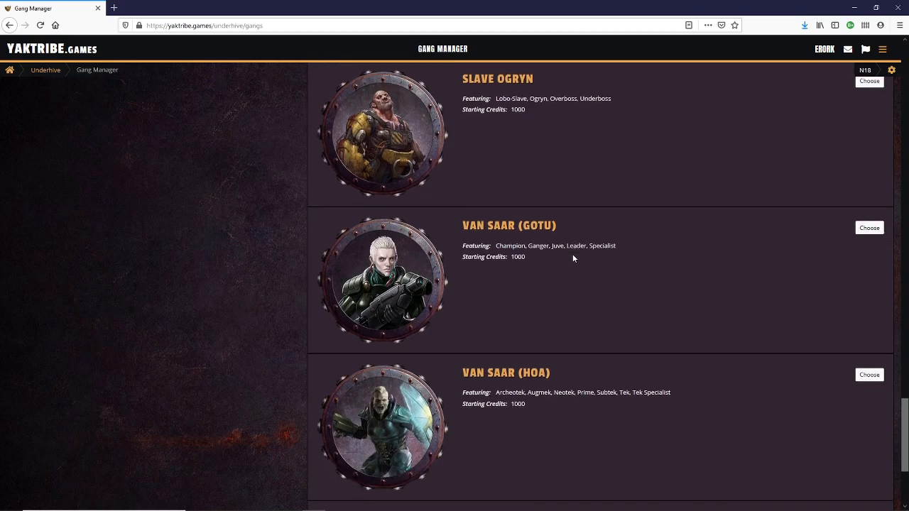
# - Create a new Van Saar (HoA) gang named "The Phase Spiders"
pyautogui.scroll(1, 625, 227)
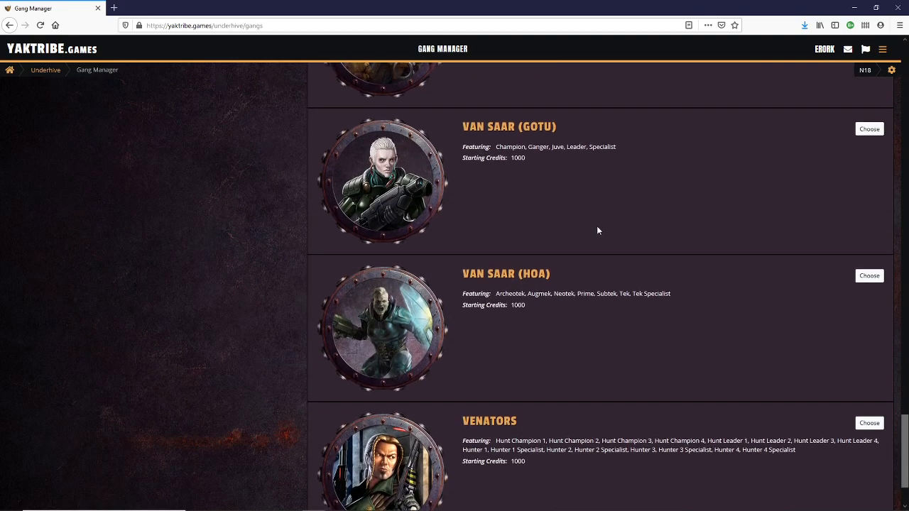
pyautogui.click(868, 277)
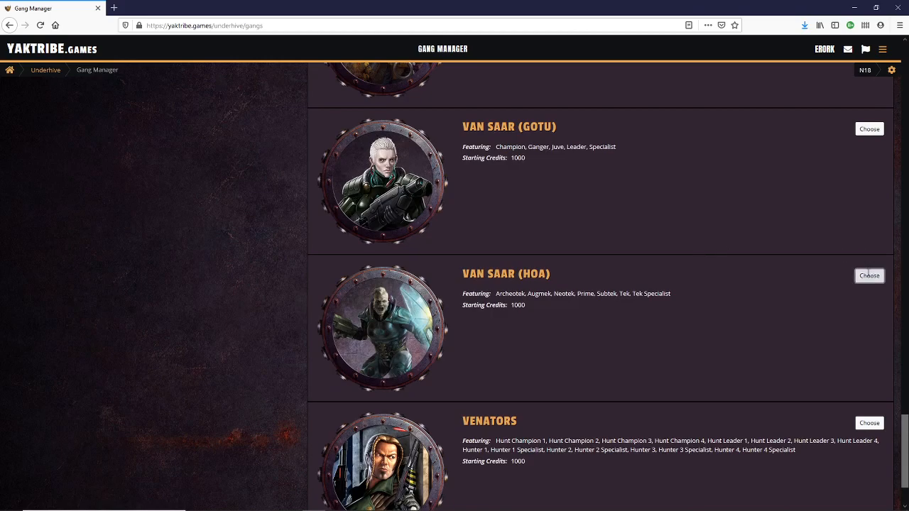
pyautogui.click(448, 274)
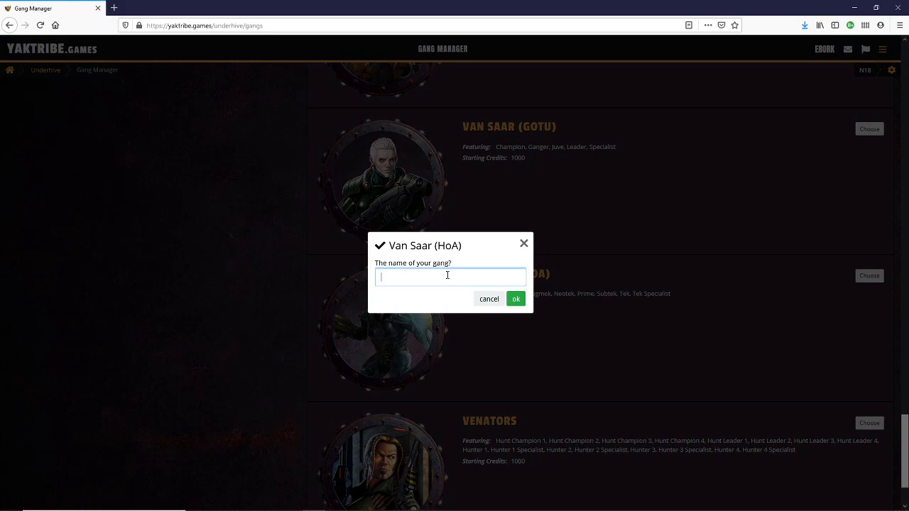
pyautogui.write('The Phase Spiders')
pyautogui.click(516, 299)
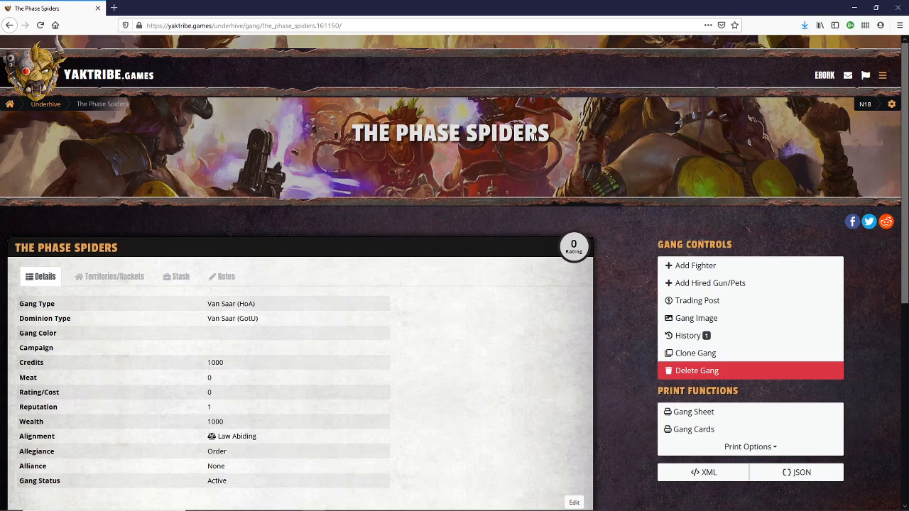
# - Purchase a fighter named "Tekmaster Hah'Keen" of type Van Saar (HoA) - Prime for 130 credits
pyautogui.scroll(-2, 319, 272)
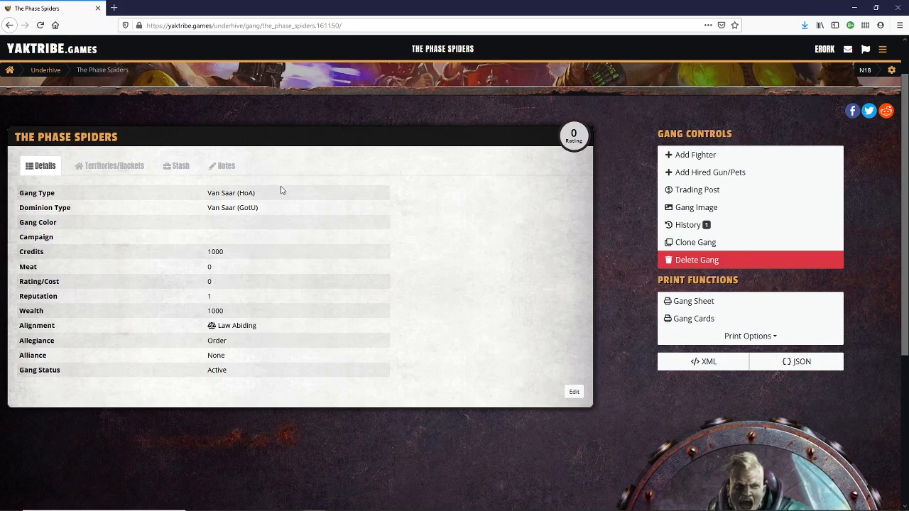
pyautogui.click(668, 155)
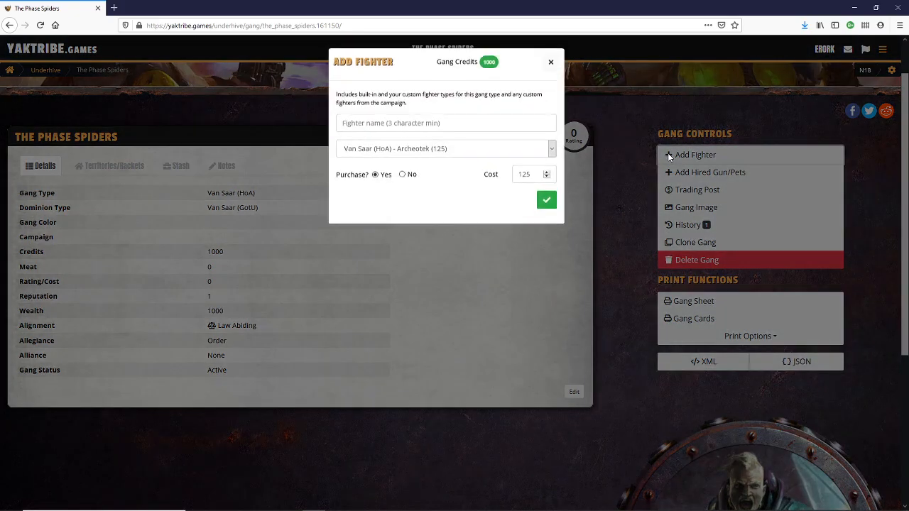
pyautogui.click(412, 124)
pyautogui.write('Tekmaster')
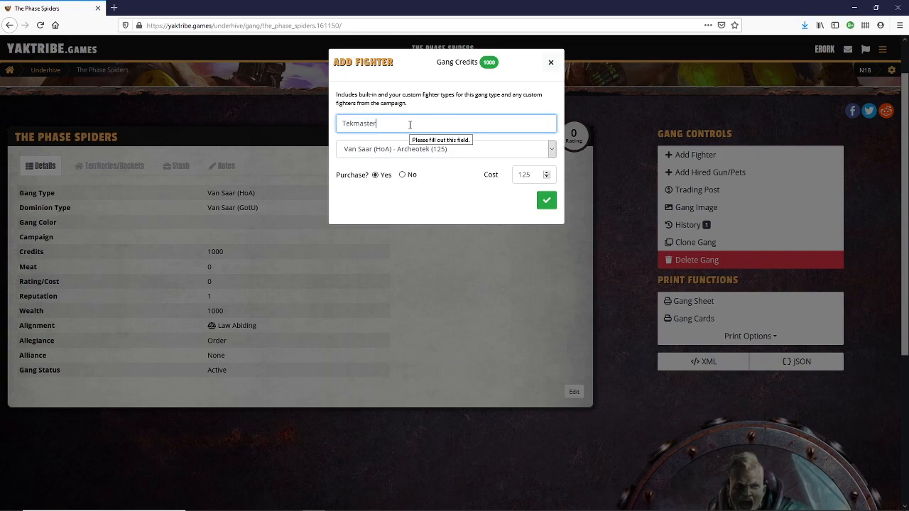
pyautogui.write(" Hah'Keen")
pyautogui.click(549, 151)
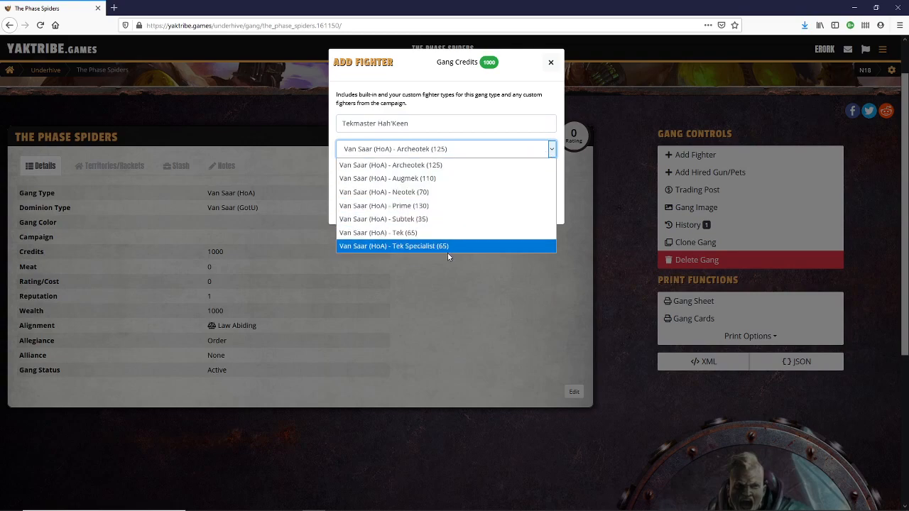
pyautogui.click(429, 206)
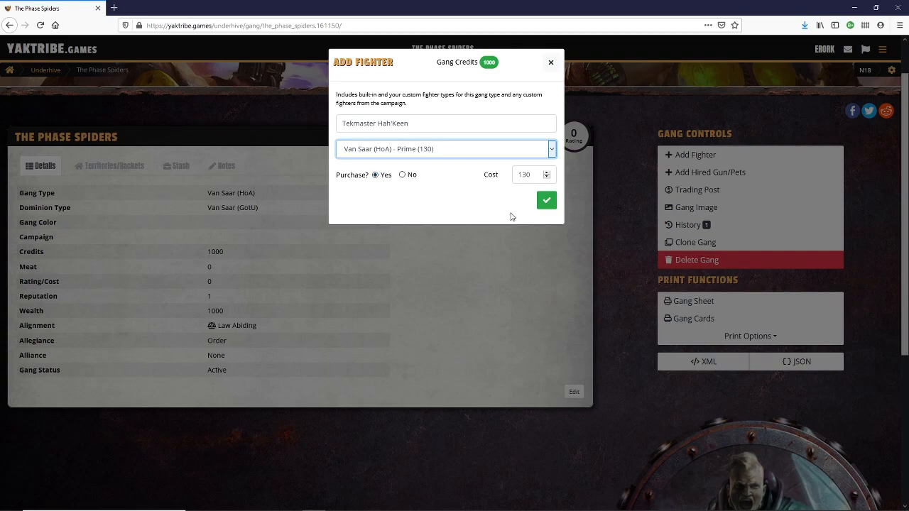
pyautogui.click(550, 203)
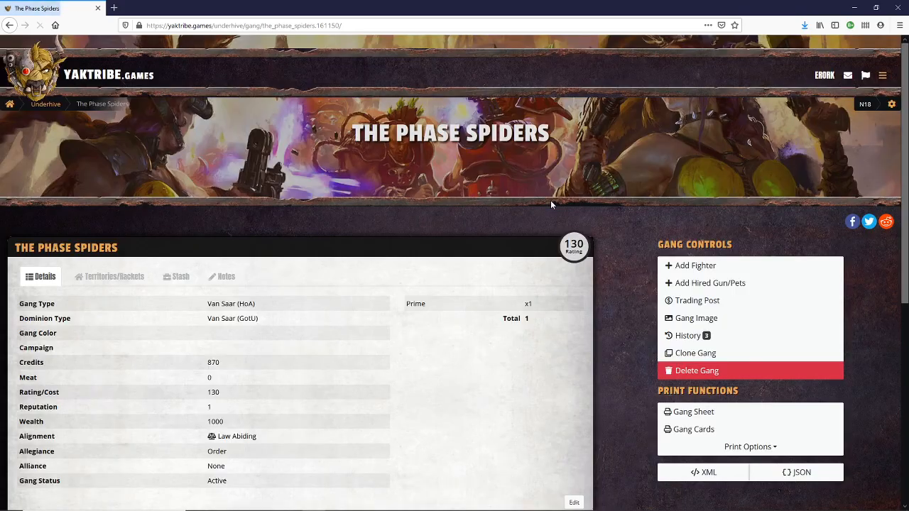
# - Review the gang's details and the fighter card of the newly added Prime
pyautogui.scroll(-4, 384, 307)
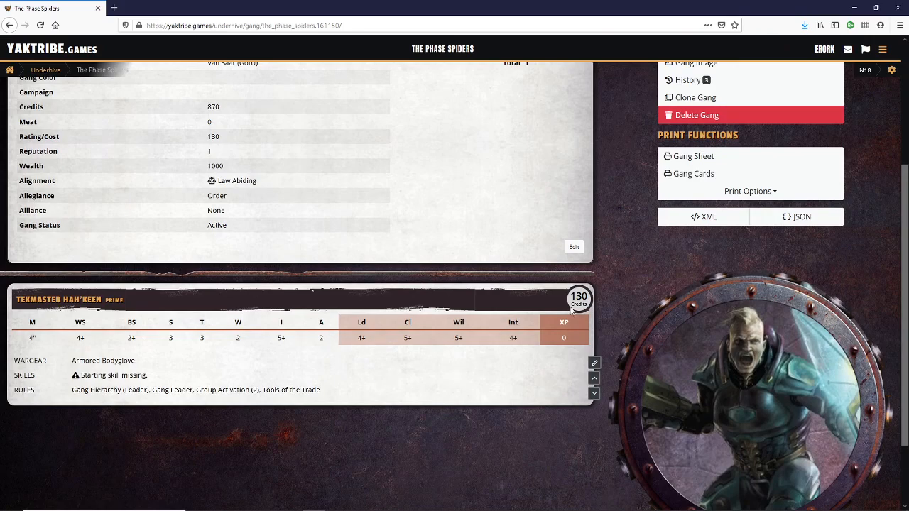
pyautogui.scroll(3, 389, 358)
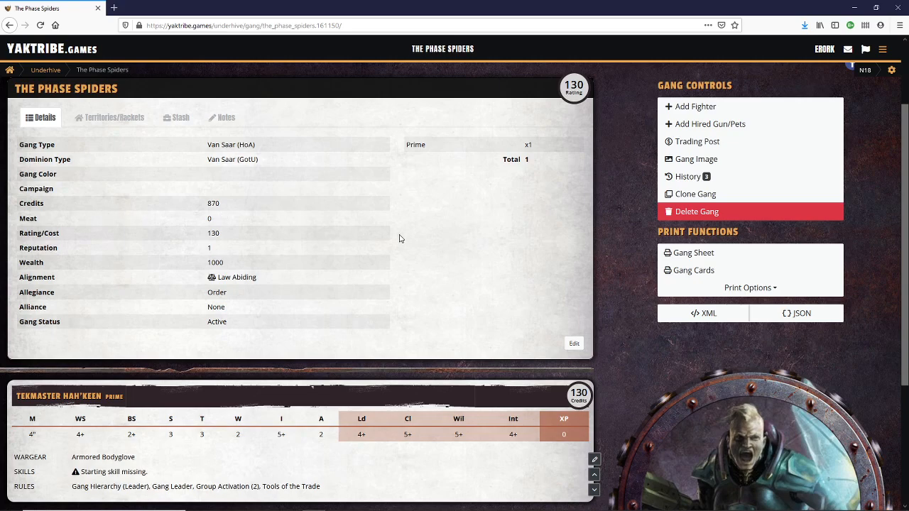
pyautogui.scroll(-2, 406, 266)
pyautogui.scroll(-2, 406, 269)
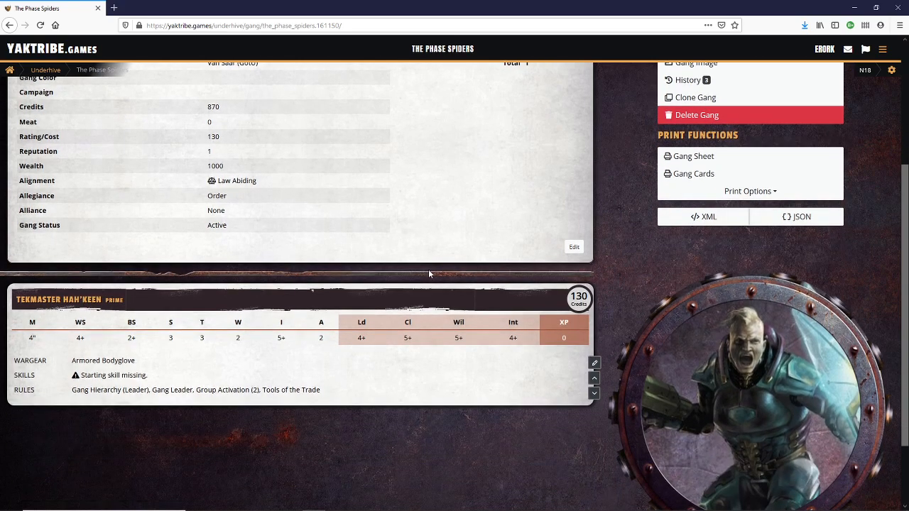
pyautogui.scroll(2, 515, 270)
pyautogui.scroll(1, 516, 273)
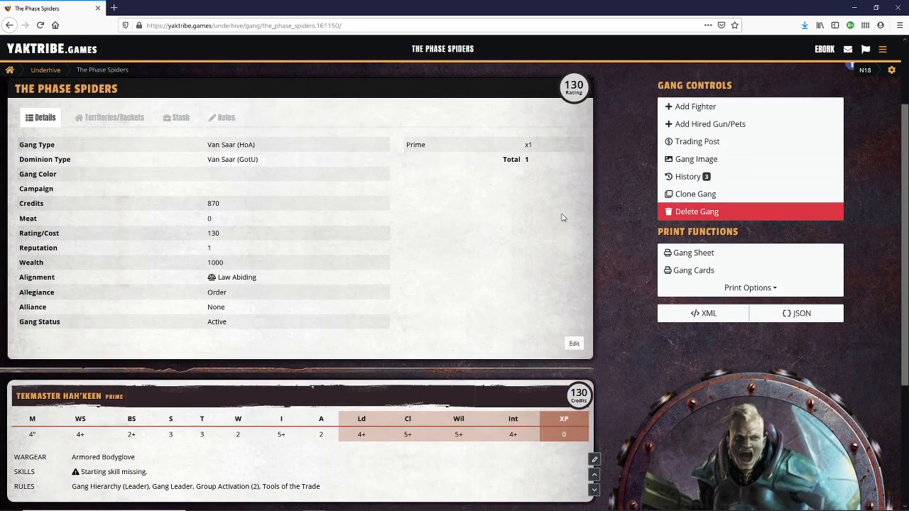
# - Purchase a fighter named "Niles de Tyrson" of type Van Saar (HoA) - Archeotek for 125 credits
pyautogui.click(669, 108)
pyautogui.click(402, 124)
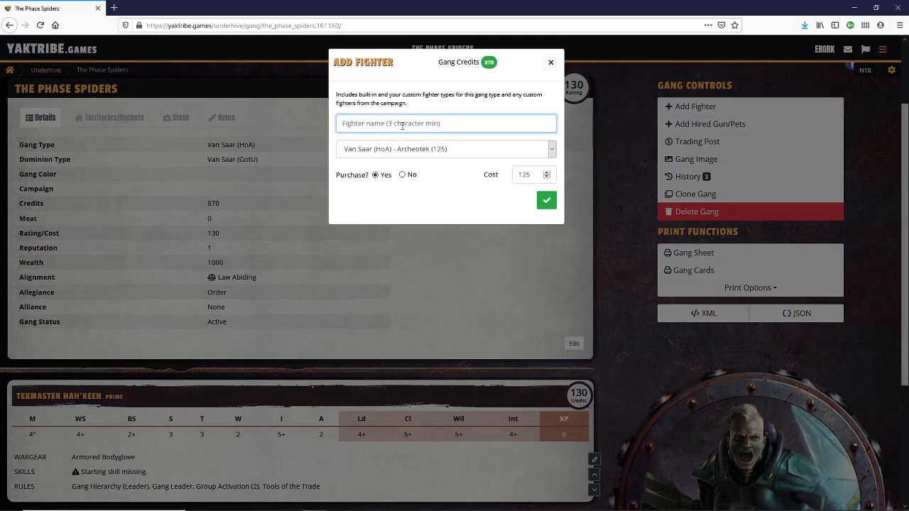
pyautogui.write('Niles de')
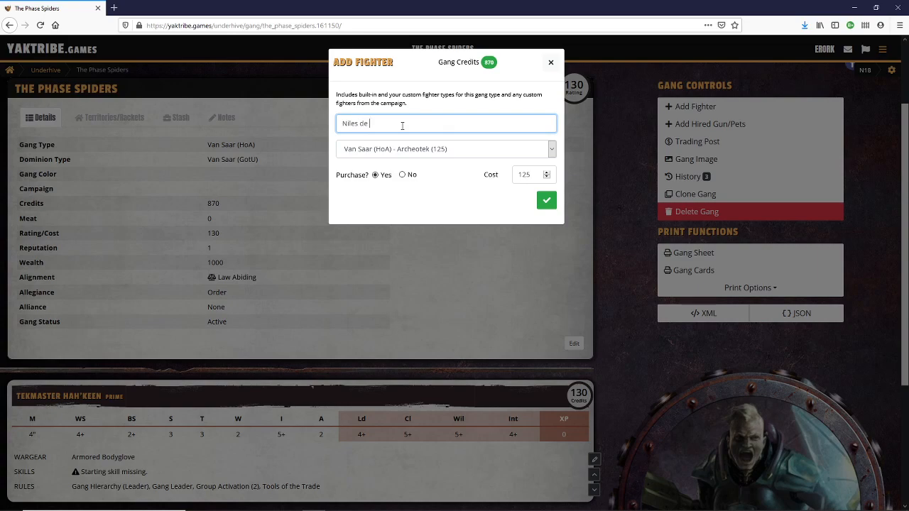
pyautogui.write(' Tyrson')
pyautogui.click(547, 201)
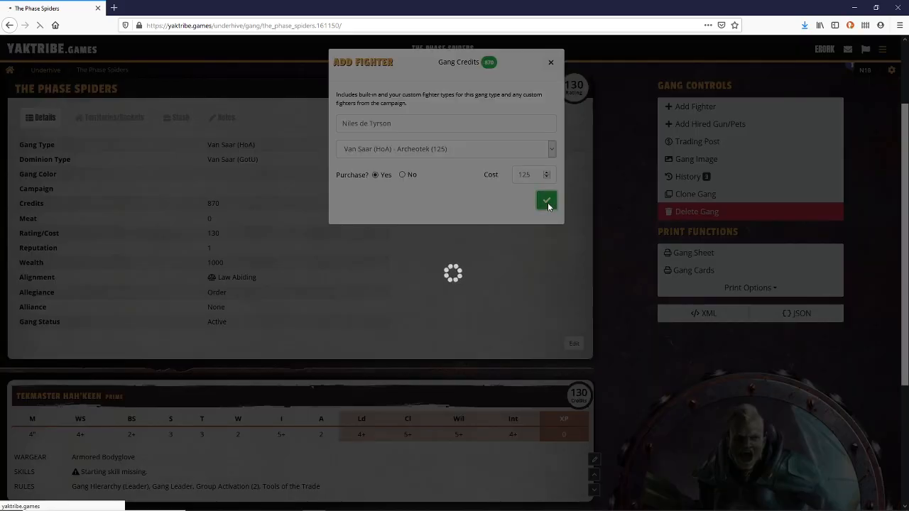
# - Purchase a fighter named "Radium Mary" of type Van Saar (HoA) - Augmek for 110 credits
pyautogui.scroll(-3, 389, 302)
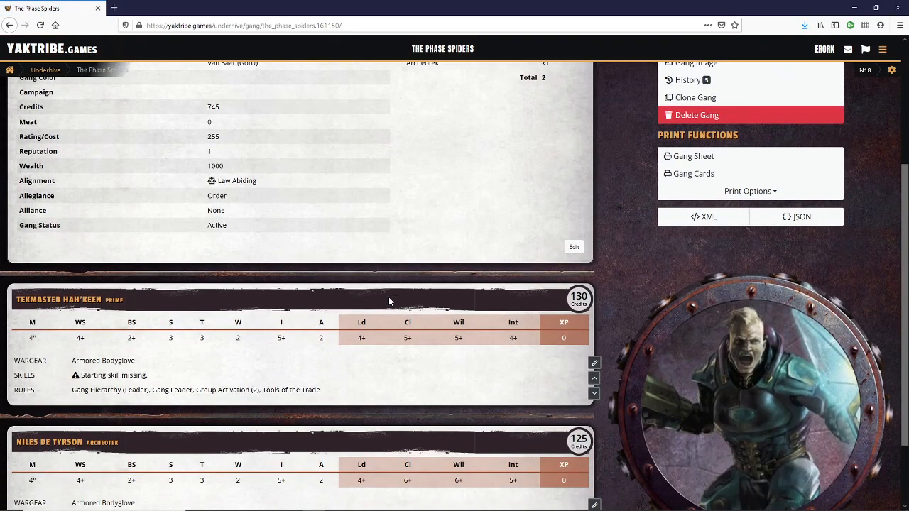
pyautogui.scroll(3, 465, 300)
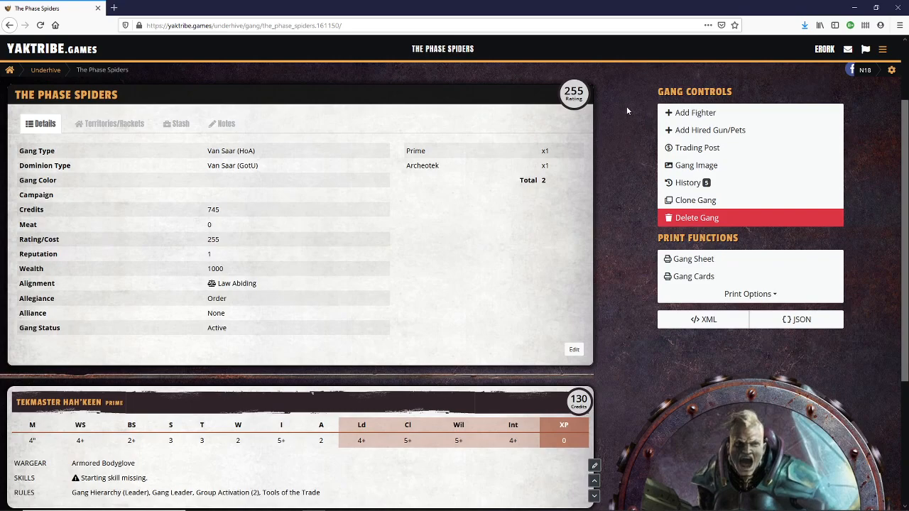
pyautogui.click(665, 113)
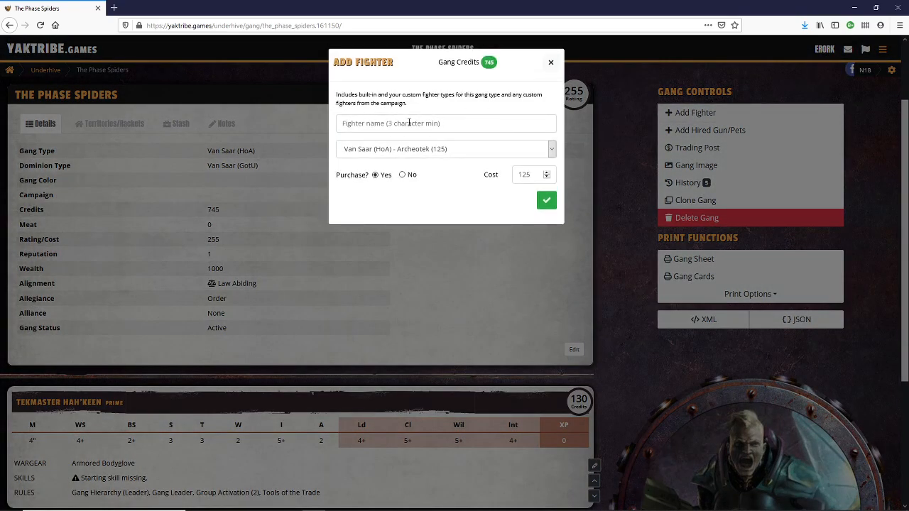
pyautogui.write('Radium')
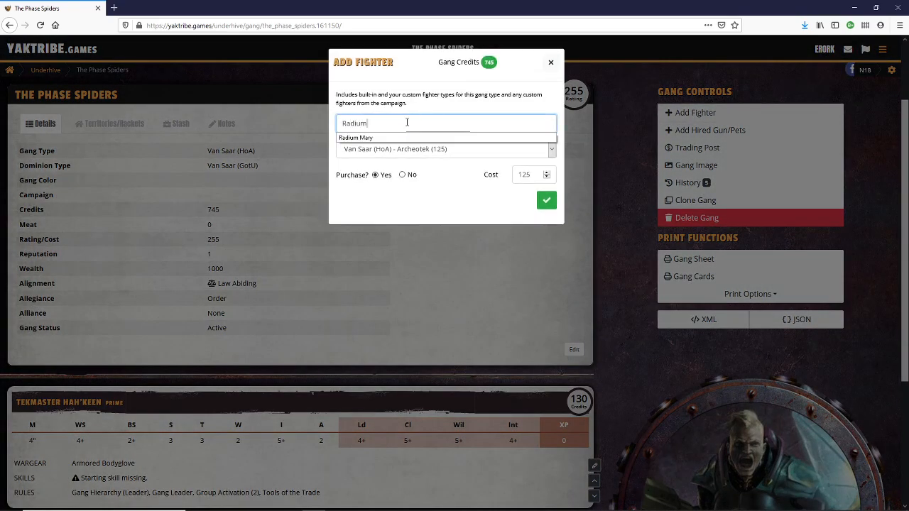
pyautogui.write(' Mary')
pyautogui.click(384, 138)
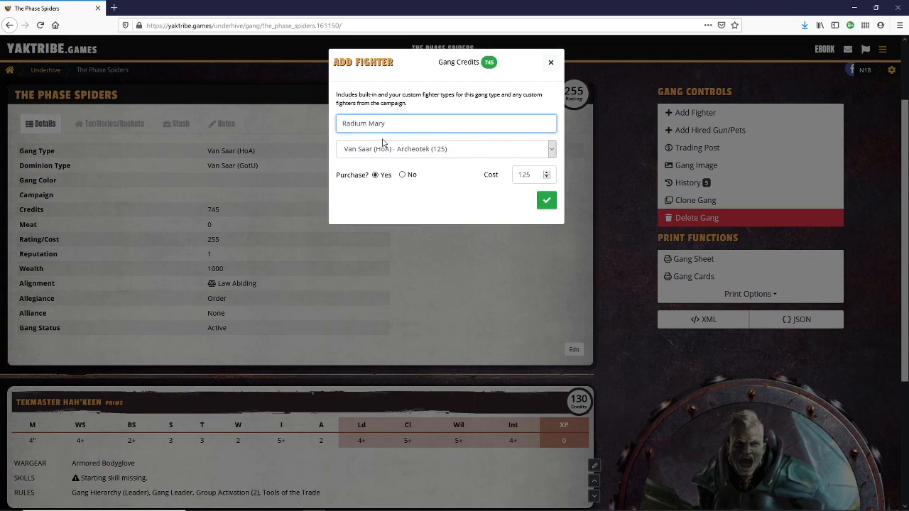
pyautogui.click(546, 152)
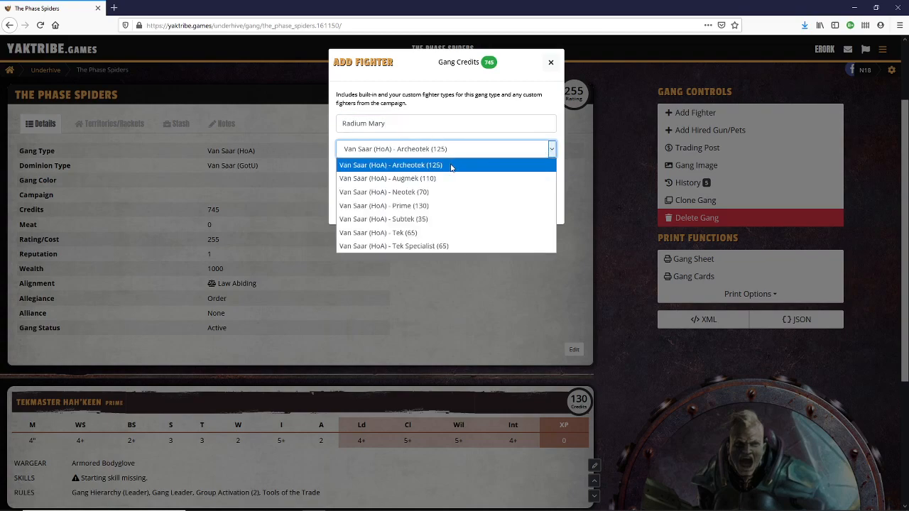
pyautogui.click(429, 179)
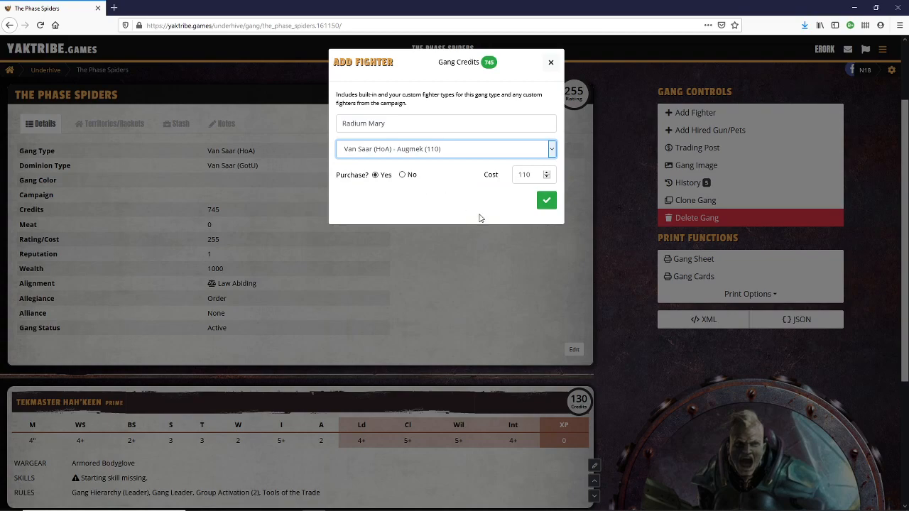
pyautogui.click(547, 200)
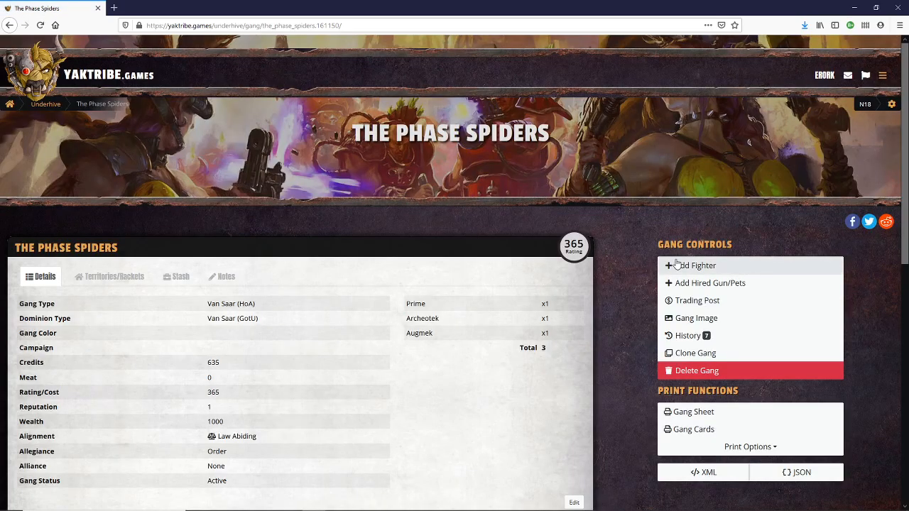
# - Purchase a fighter named "Hanz Spinoza" of type Van Saar (HoA) - Neotek for 70 credits
pyautogui.click(677, 266)
pyautogui.click(408, 125)
pyautogui.write('Hanz')
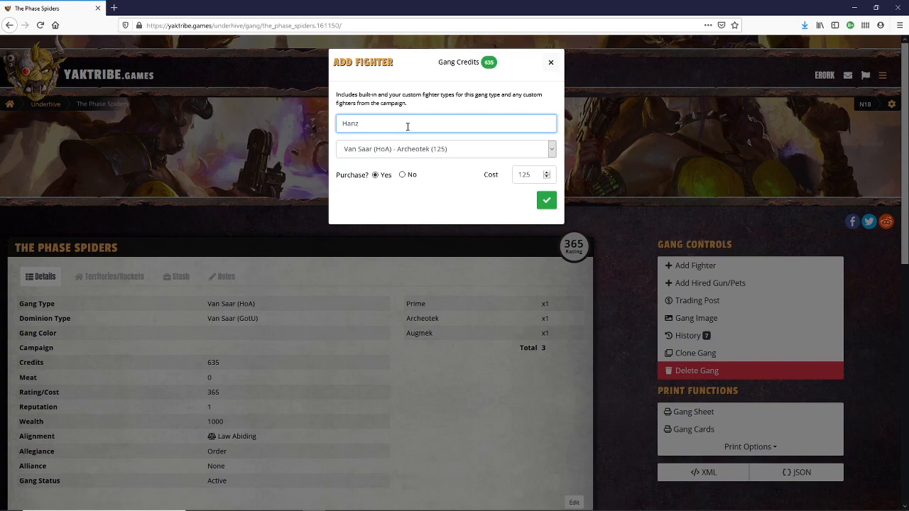
pyautogui.write(' Spinoza')
pyautogui.click(546, 151)
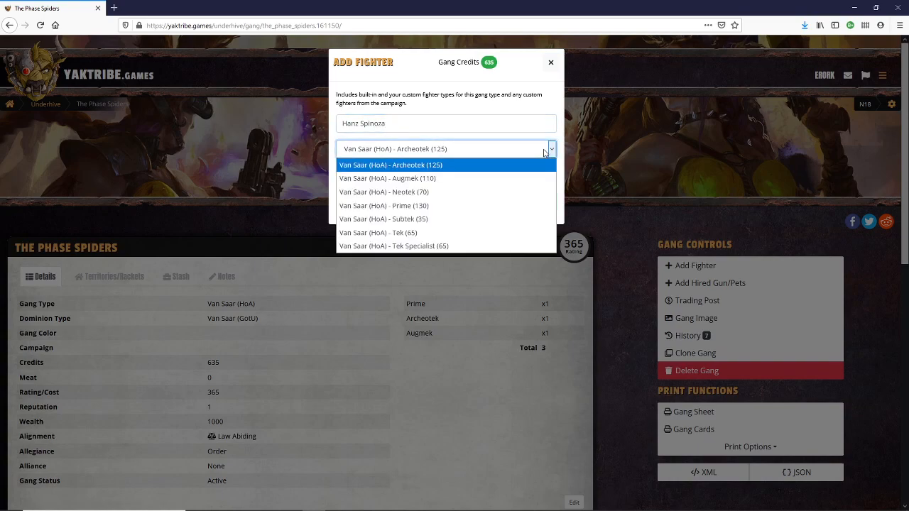
pyautogui.click(414, 193)
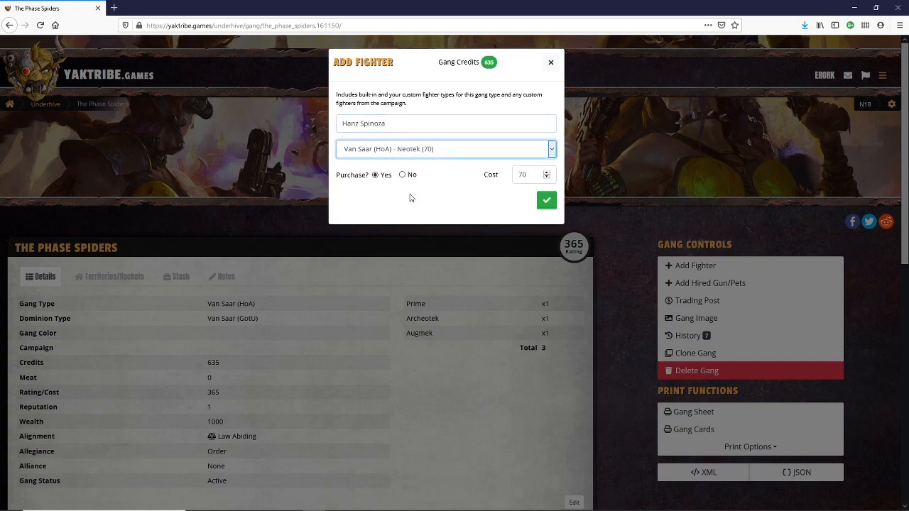
pyautogui.click(545, 201)
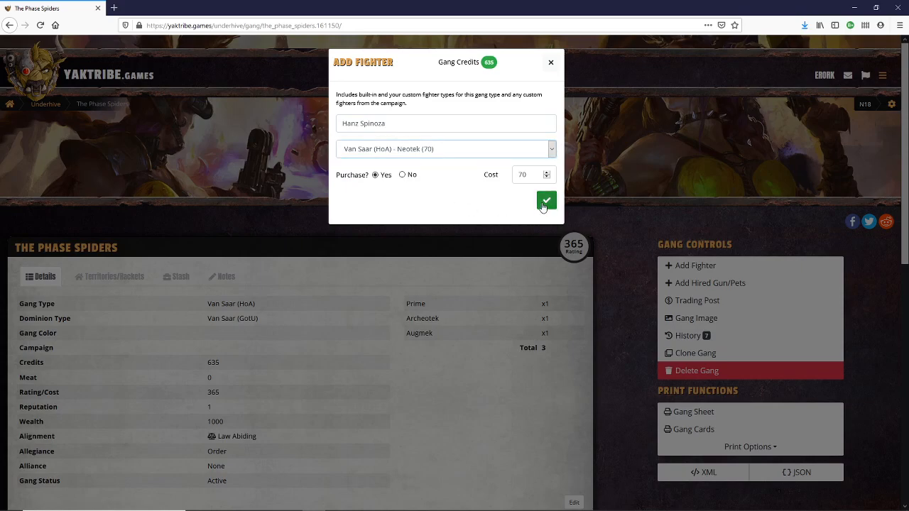
# - Purchase a fighter named "Gunter" of type Van Saar (HoA) - Tek Specialist for 65 credits
pyautogui.scroll(-8, 414, 335)
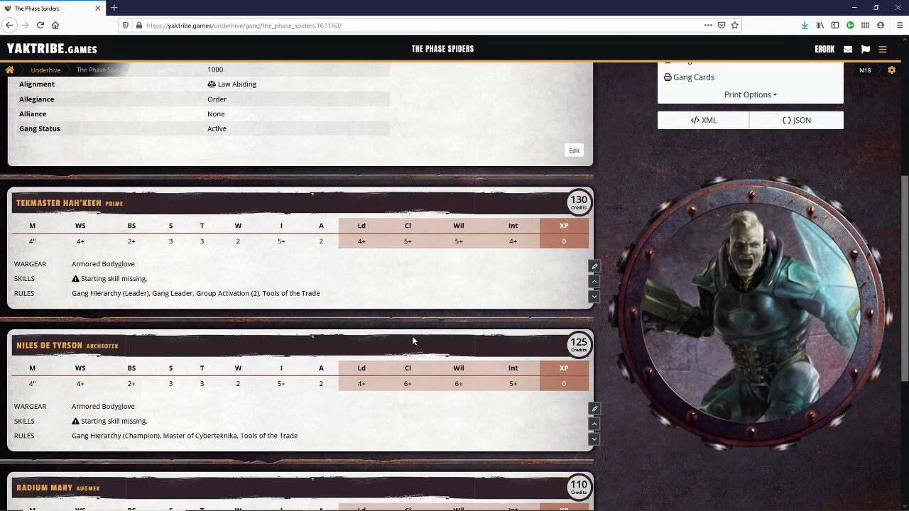
pyautogui.scroll(-2, 422, 349)
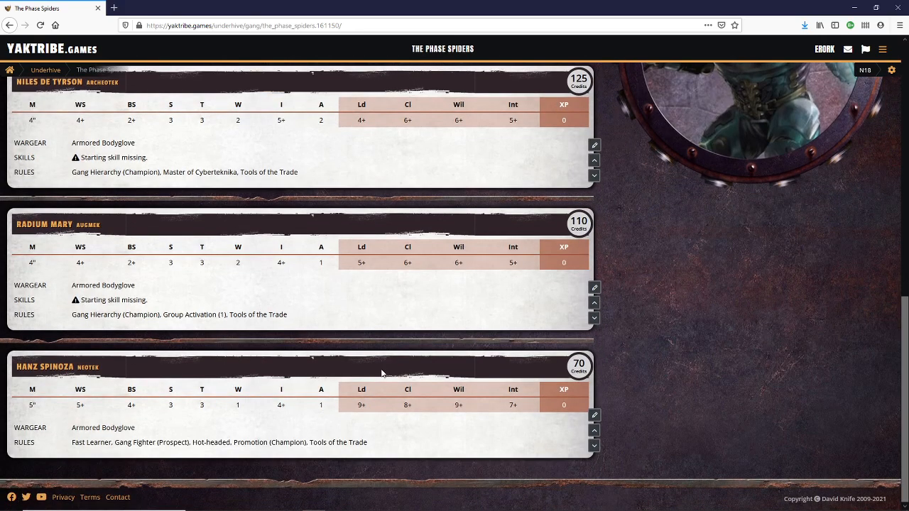
pyautogui.scroll(5, 379, 371)
pyautogui.scroll(3, 382, 383)
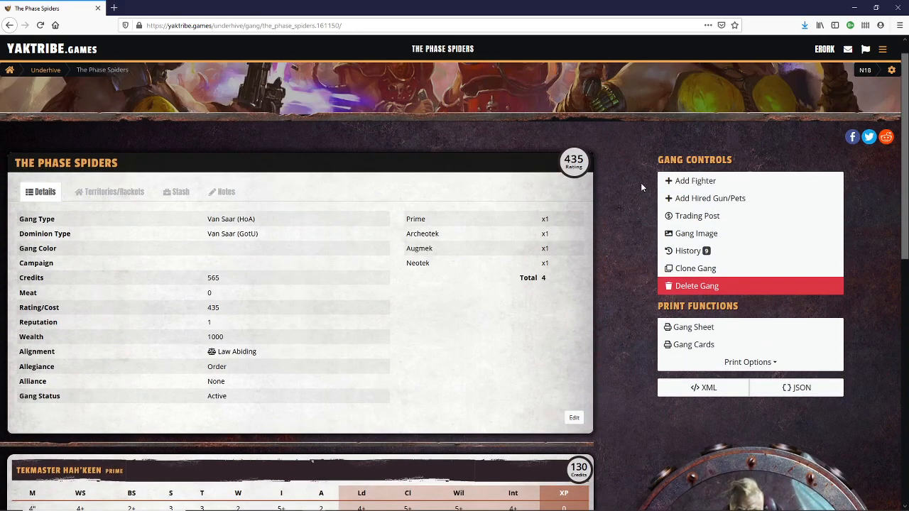
pyautogui.click(673, 182)
pyautogui.click(390, 126)
pyautogui.write('G')
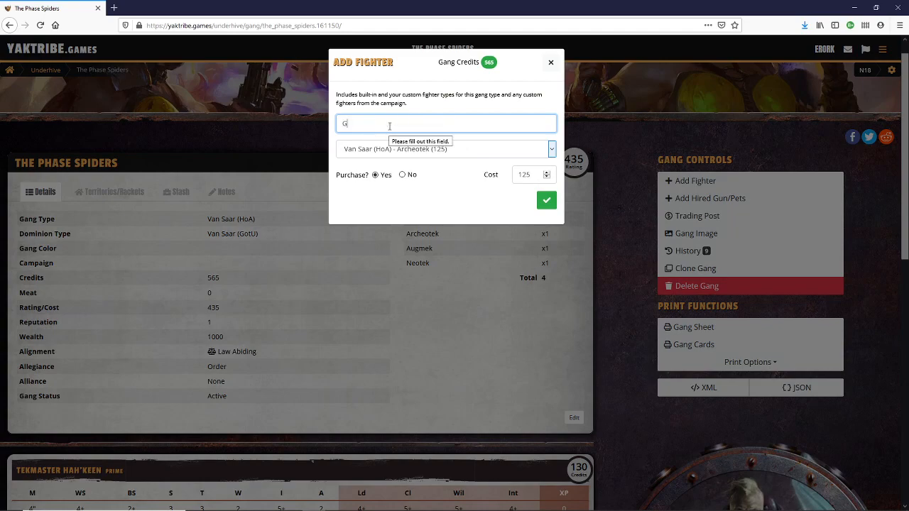
pyautogui.write('unter')
pyautogui.click(407, 151)
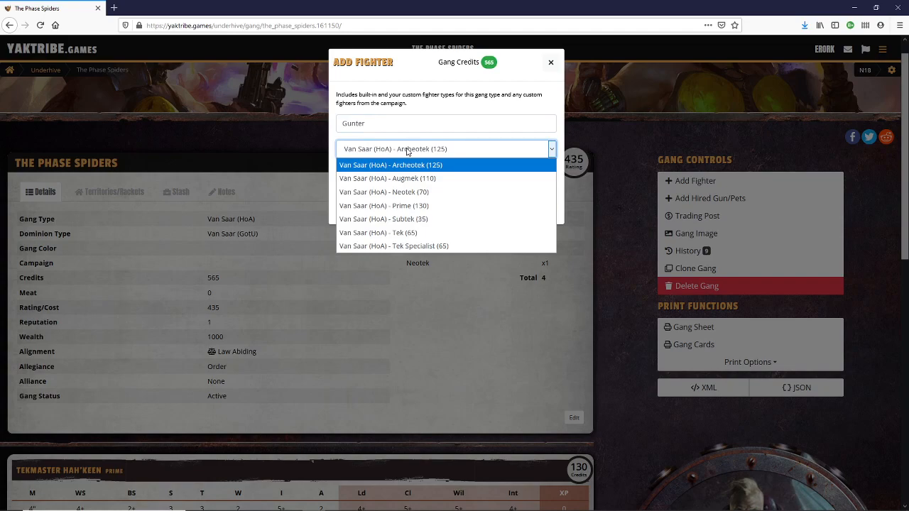
pyautogui.click(424, 246)
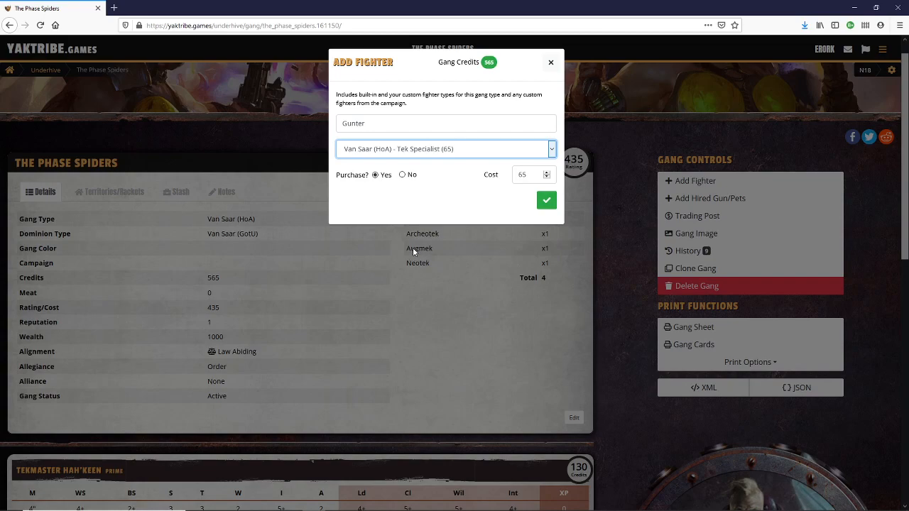
pyautogui.click(546, 201)
# - Review the fighter cards of the whole roster and the gang's details
pyautogui.scroll(-2, 366, 287)
pyautogui.scroll(-4, 366, 287)
pyautogui.scroll(3, 366, 287)
pyautogui.scroll(-6, 366, 287)
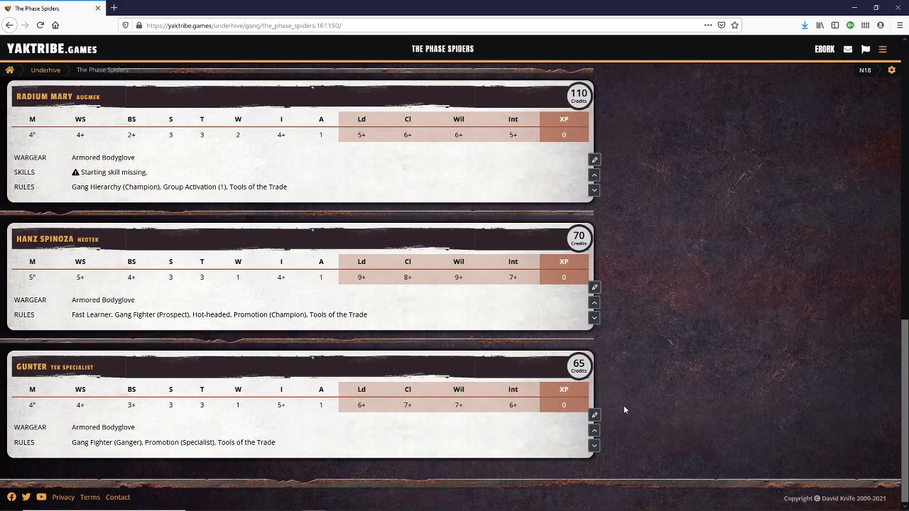
pyautogui.scroll(1, 310, 390)
pyautogui.scroll(5, 309, 391)
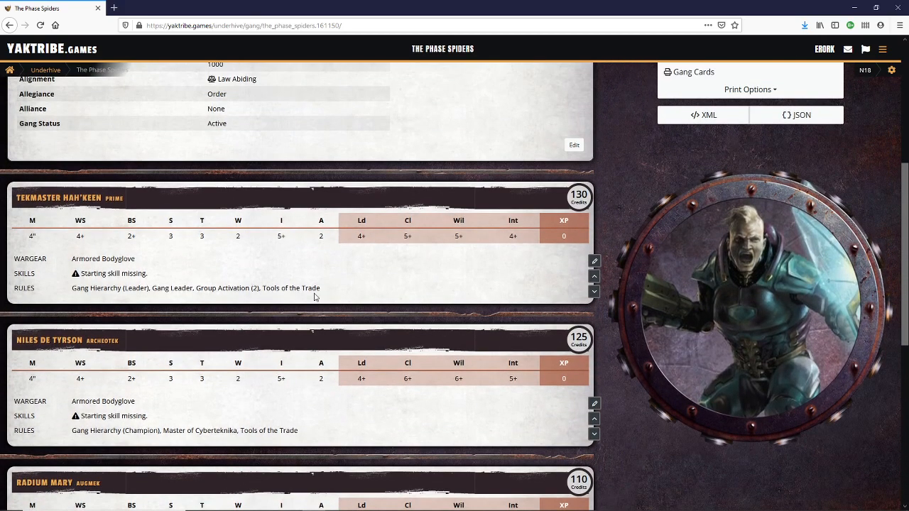
pyautogui.scroll(2, 329, 298)
pyautogui.scroll(2, 506, 330)
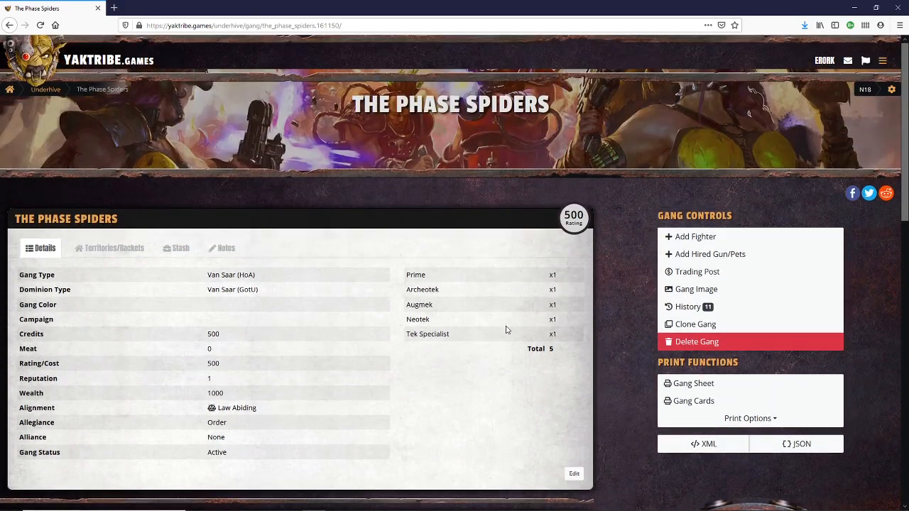
pyautogui.scroll(1, 506, 329)
# - Purchase a fighter named "Drake" of type Van Saar (HoA) - Tek for 65 credits
pyautogui.click(672, 265)
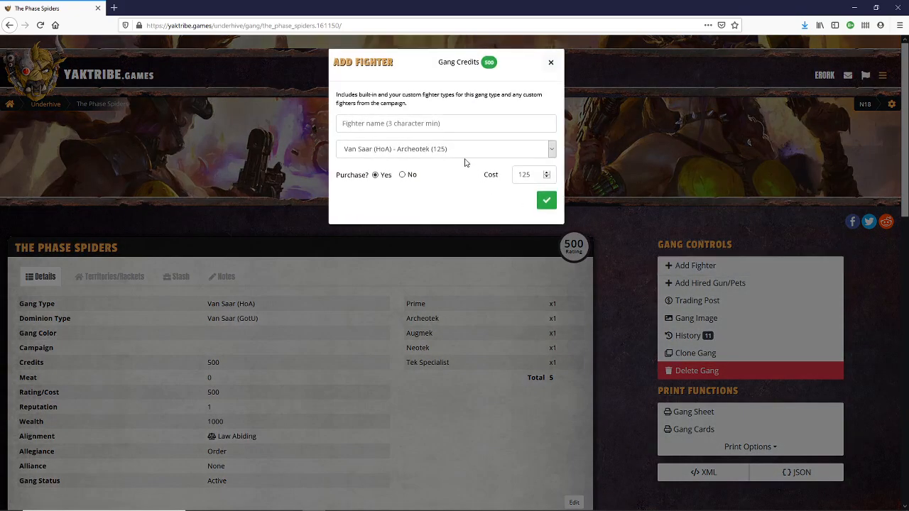
pyautogui.click(402, 125)
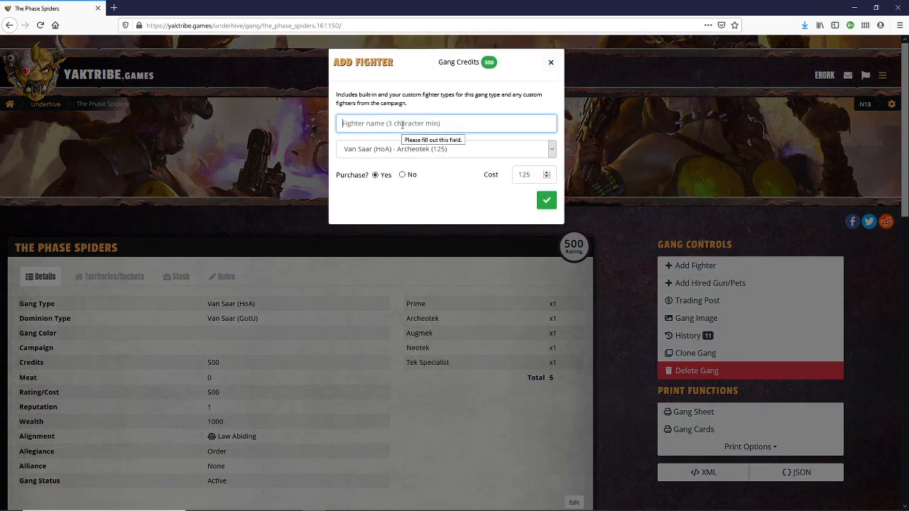
pyautogui.click(424, 150)
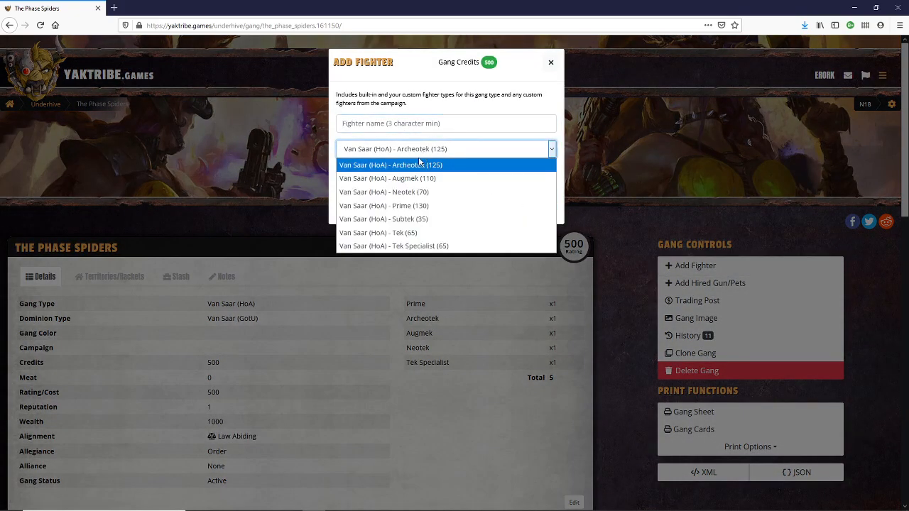
pyautogui.click(411, 236)
pyautogui.click(438, 125)
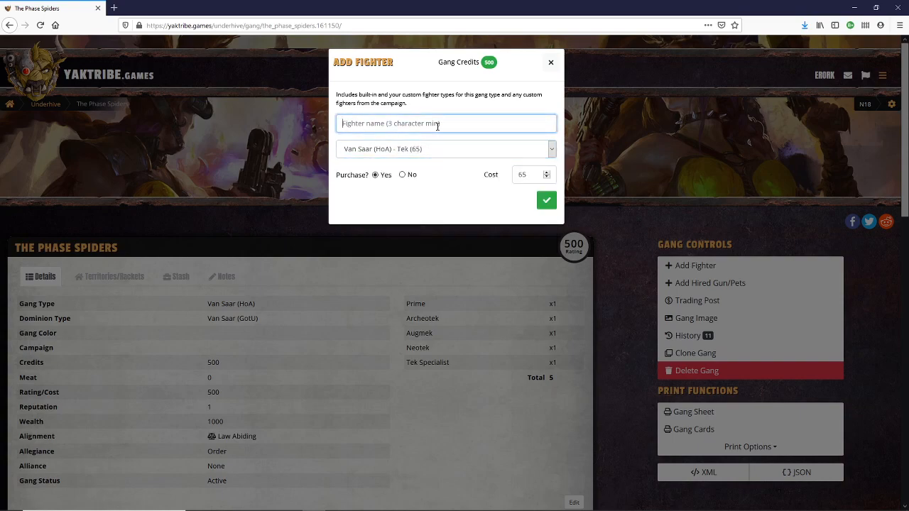
pyautogui.write('Drake')
pyautogui.click(544, 202)
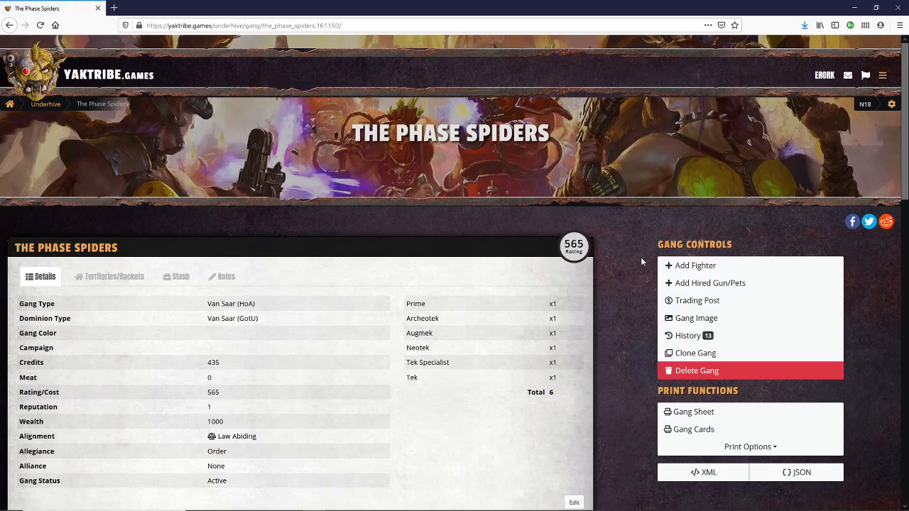
# - Purchase a fighter named "Heiza" of type Van Saar (HoA) - Subtek for 35 credits
pyautogui.click(672, 266)
pyautogui.click(445, 123)
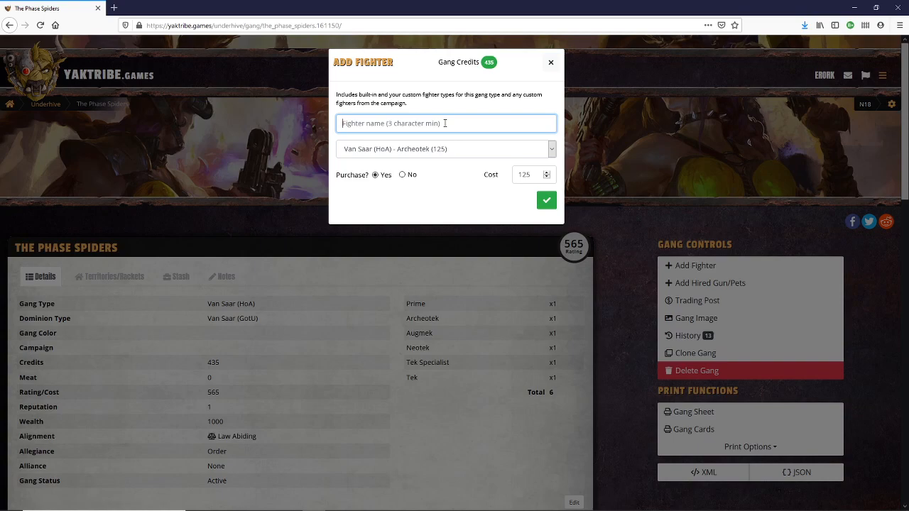
pyautogui.write('Heiza')
pyautogui.click(451, 151)
pyautogui.click(419, 220)
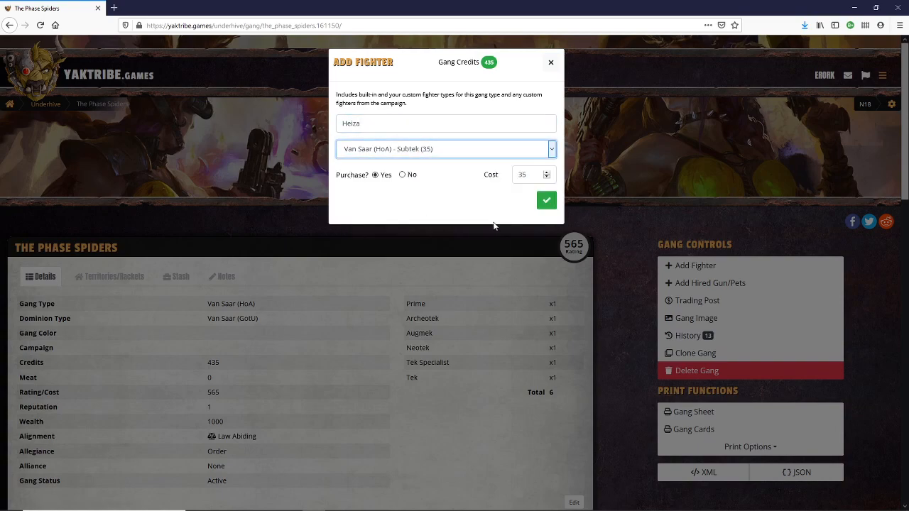
pyautogui.click(545, 205)
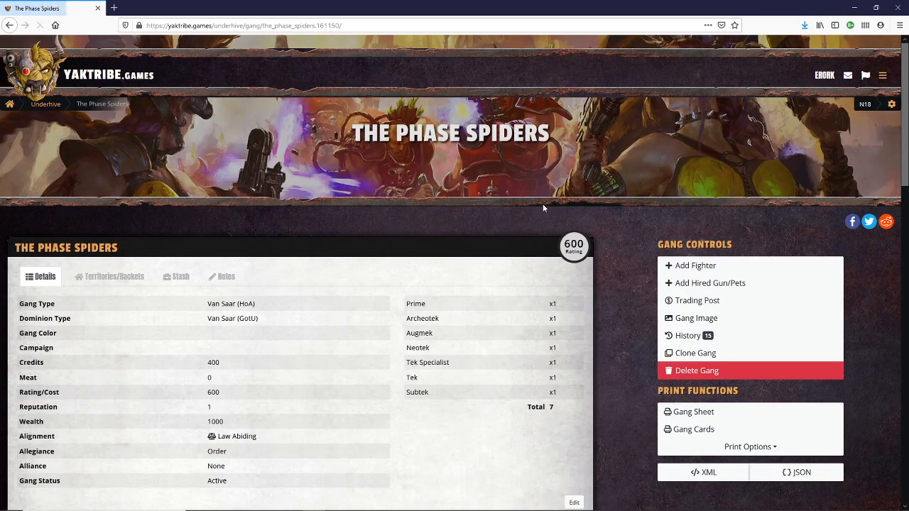
# - Purchase a fighter named "Kurt" of type Van Saar (HoA) - Subtek for 35 credits
pyautogui.click(670, 267)
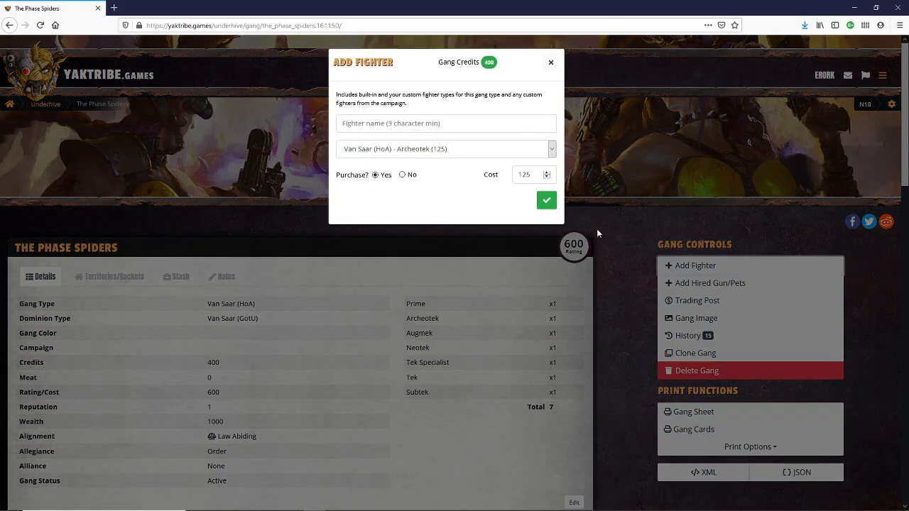
pyautogui.click(389, 126)
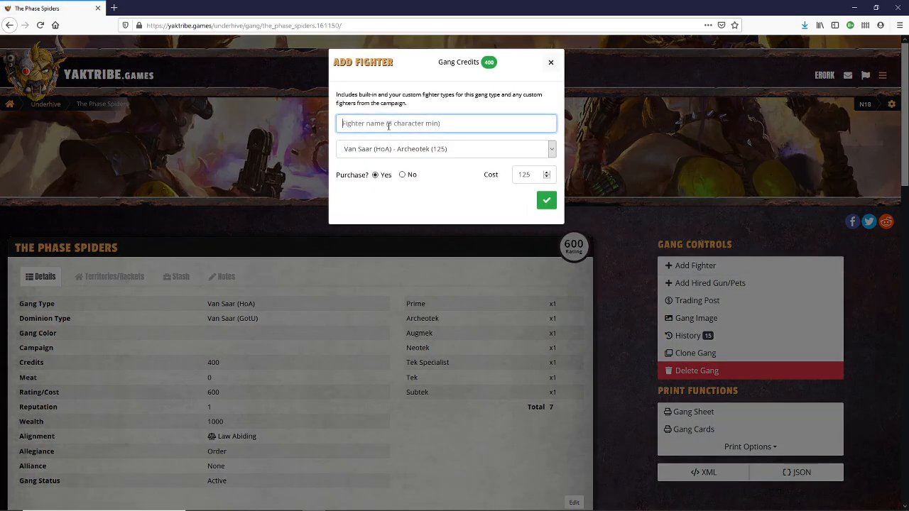
pyautogui.write('Kurt')
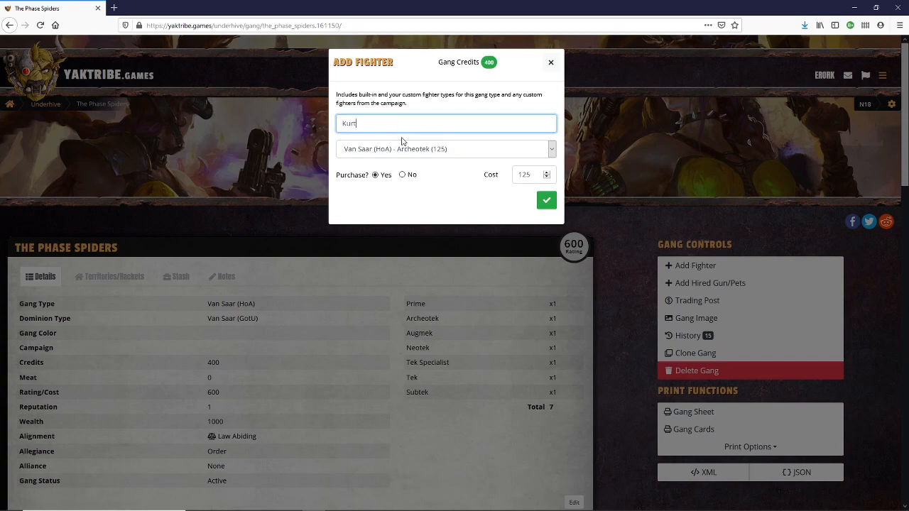
pyautogui.click(406, 149)
pyautogui.click(421, 220)
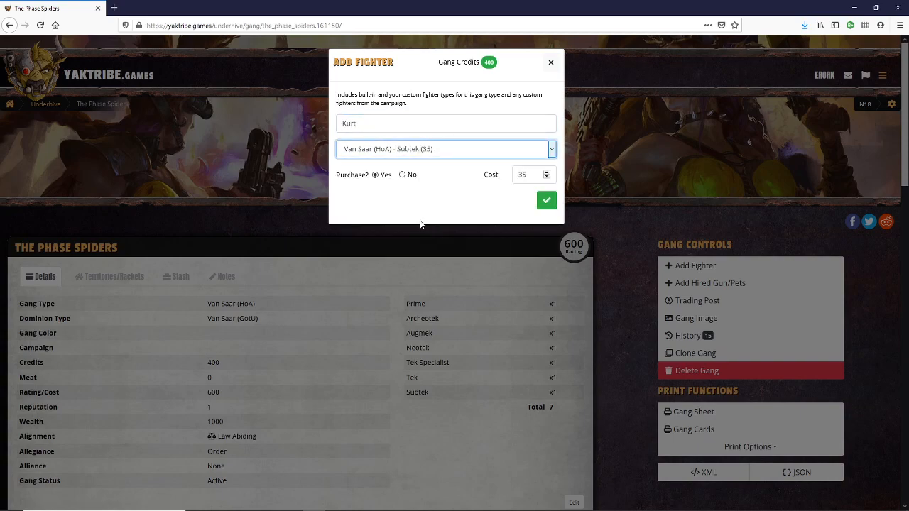
pyautogui.click(546, 201)
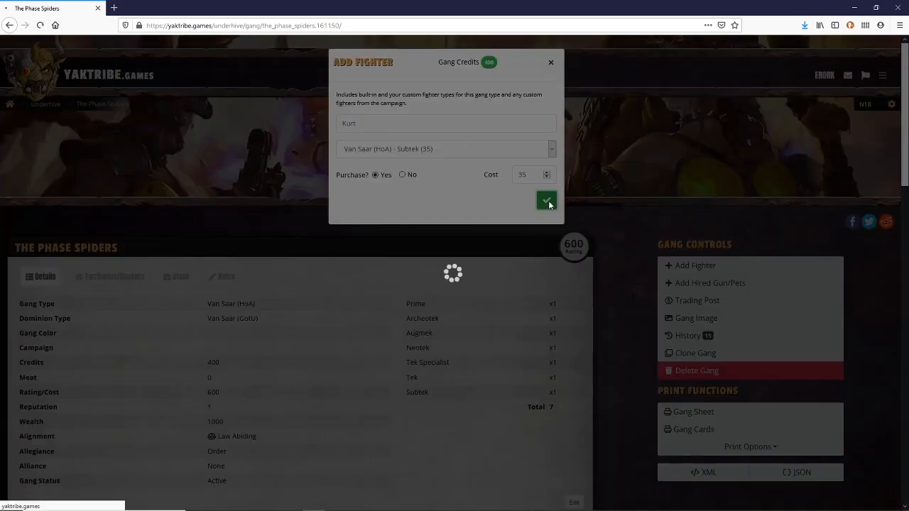
pyautogui.scroll(-4, 437, 300)
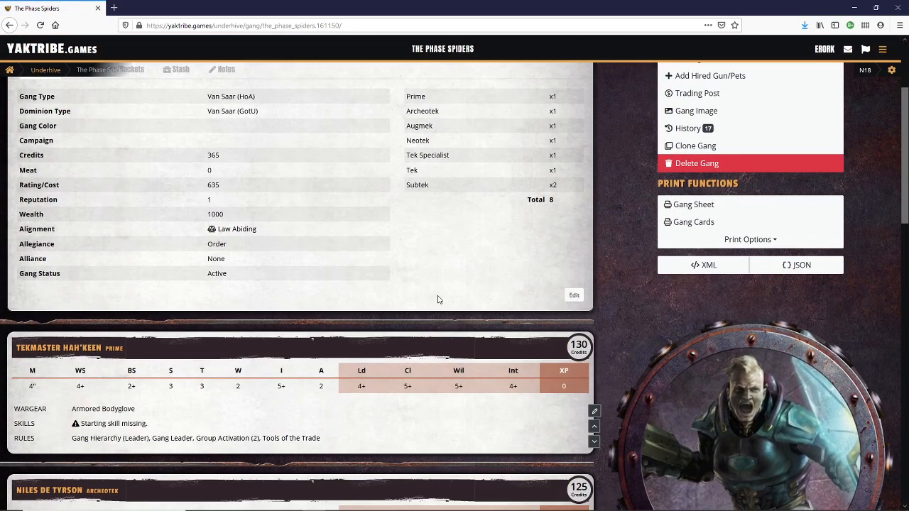
# - Review the roster's fighter cards and the gang's remaining credits
pyautogui.scroll(-3, 369, 280)
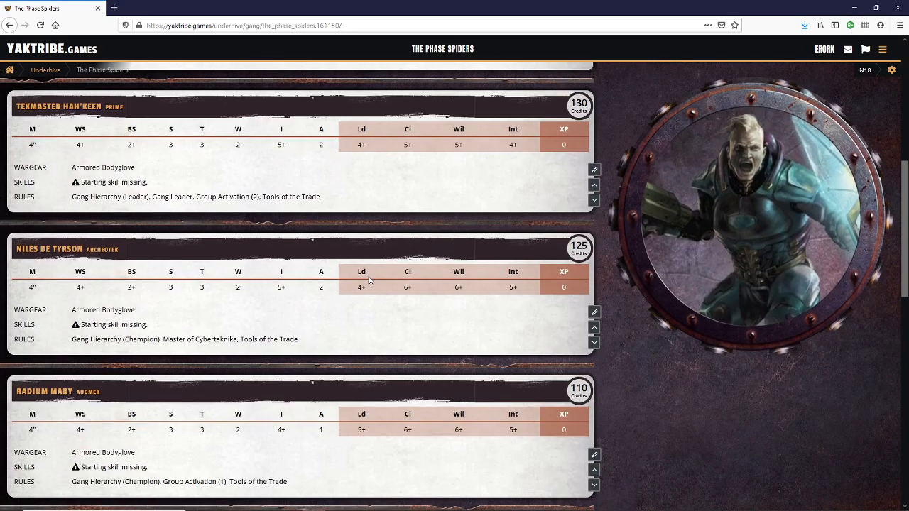
pyautogui.scroll(3, 369, 280)
pyautogui.scroll(-8, 361, 268)
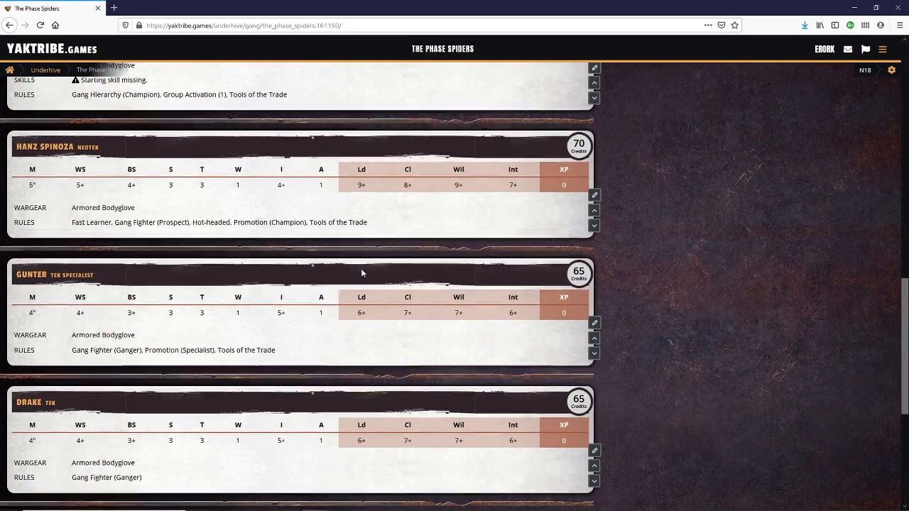
pyautogui.scroll(-5, 361, 269)
pyautogui.scroll(6, 356, 298)
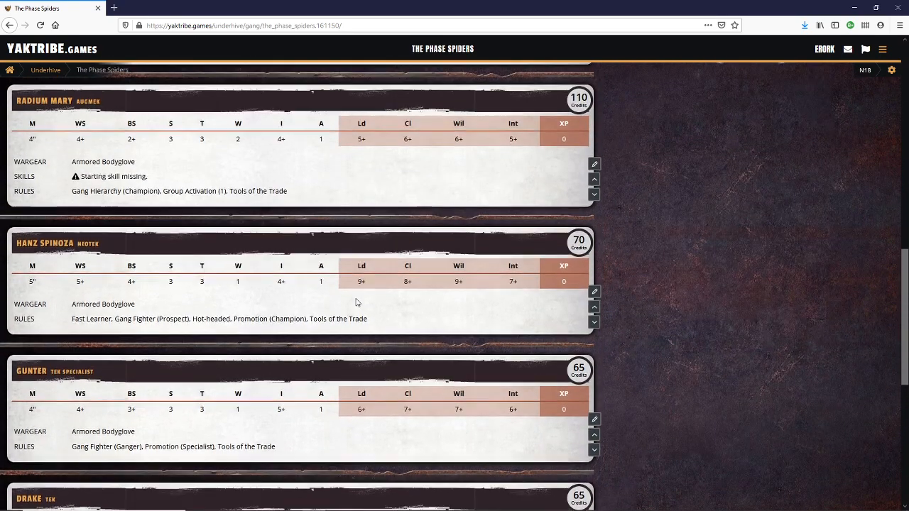
pyautogui.scroll(7, 356, 302)
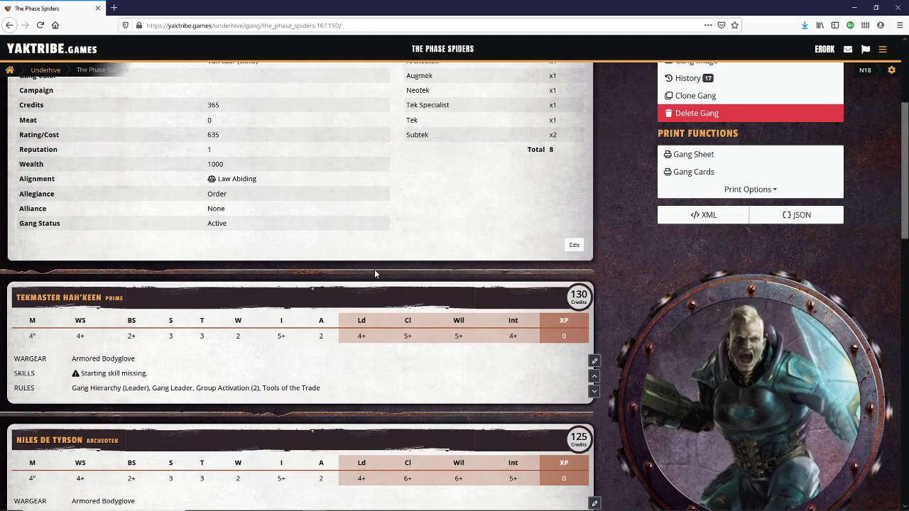
pyautogui.scroll(1, 363, 364)
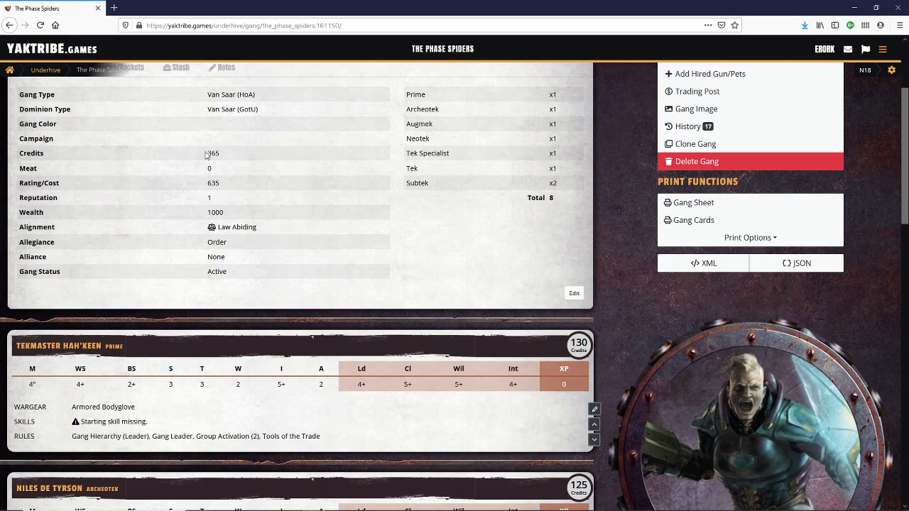
# - Give the gang leader Tekmaster Hah'Keen the starting skill Trick Shot from the Shooting skill set
pyautogui.scroll(-3, 393, 293)
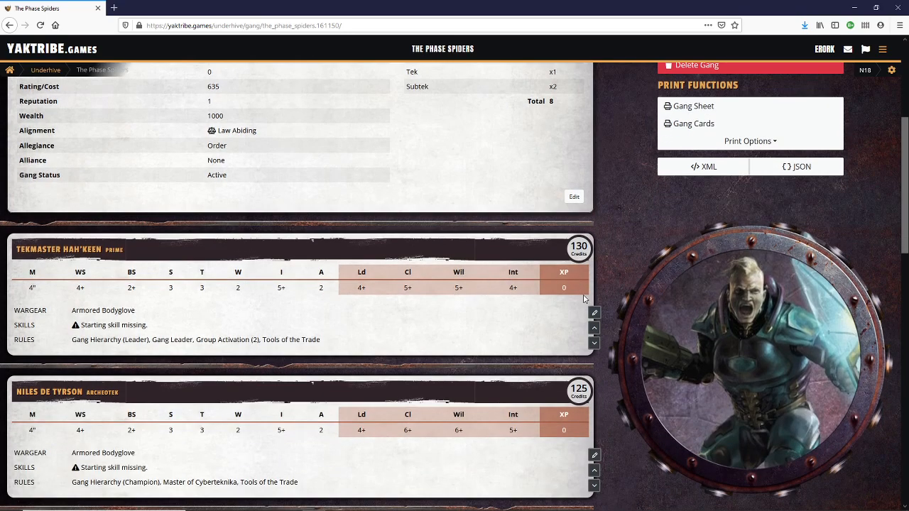
pyautogui.click(594, 314)
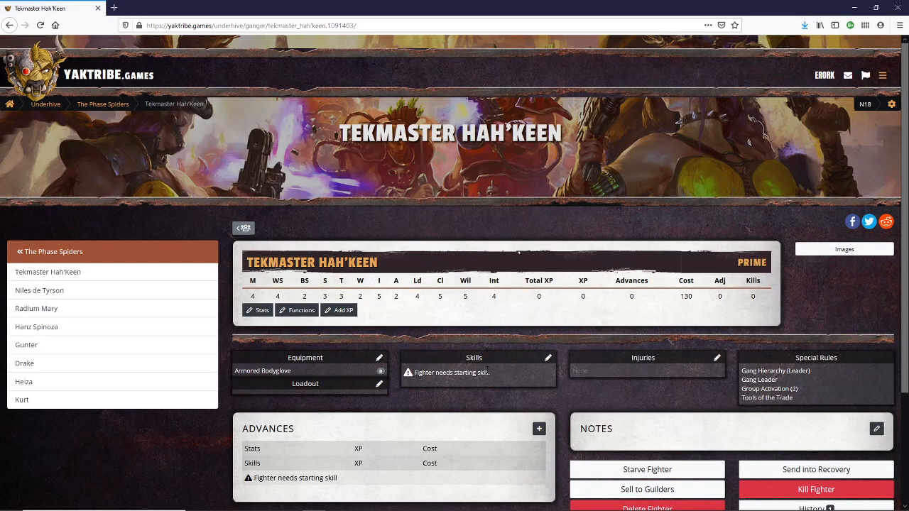
pyautogui.scroll(-3, 487, 369)
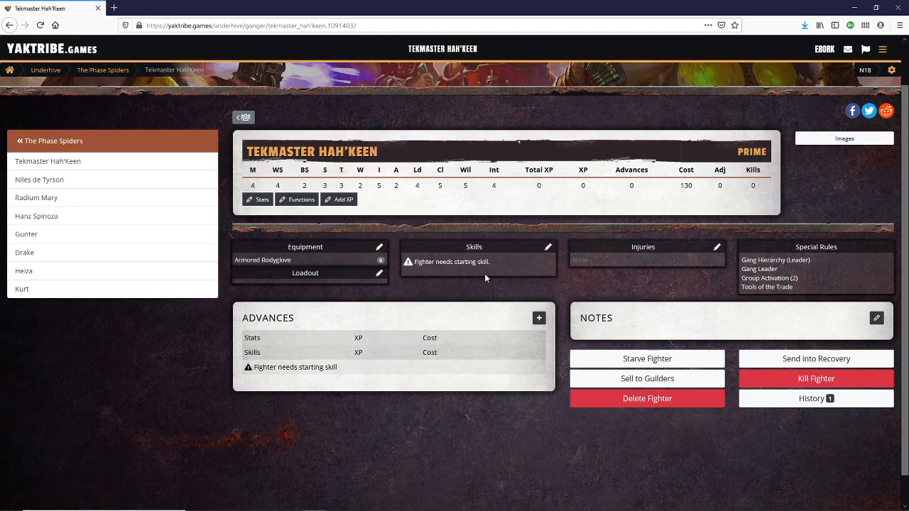
pyautogui.click(547, 249)
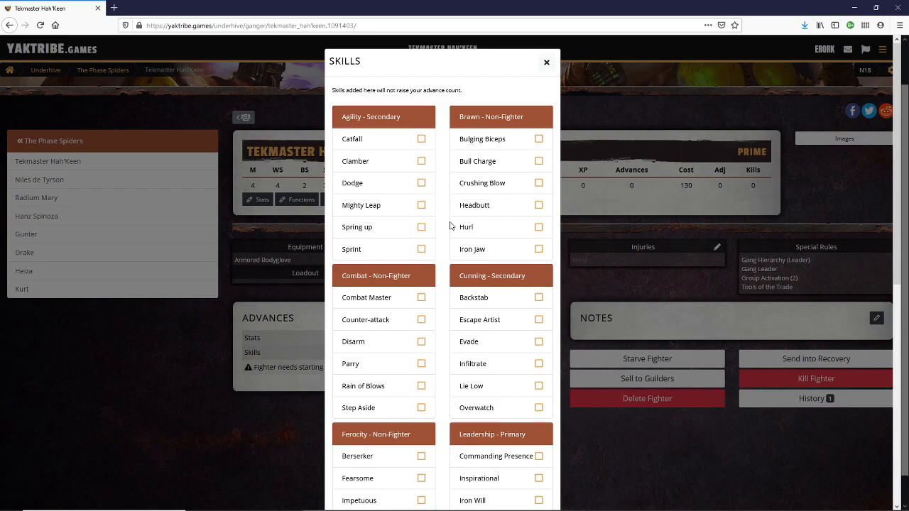
pyautogui.scroll(-3, 450, 227)
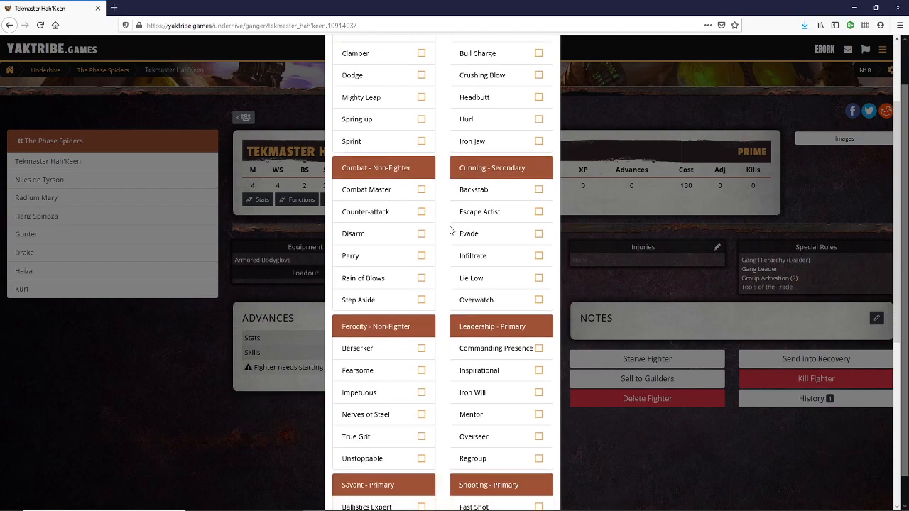
pyautogui.scroll(-1, 450, 230)
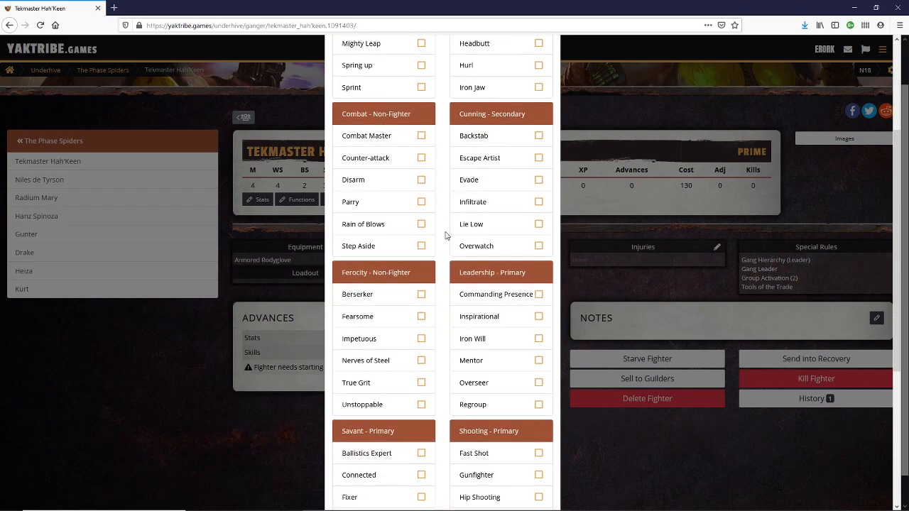
pyautogui.scroll(-1, 458, 229)
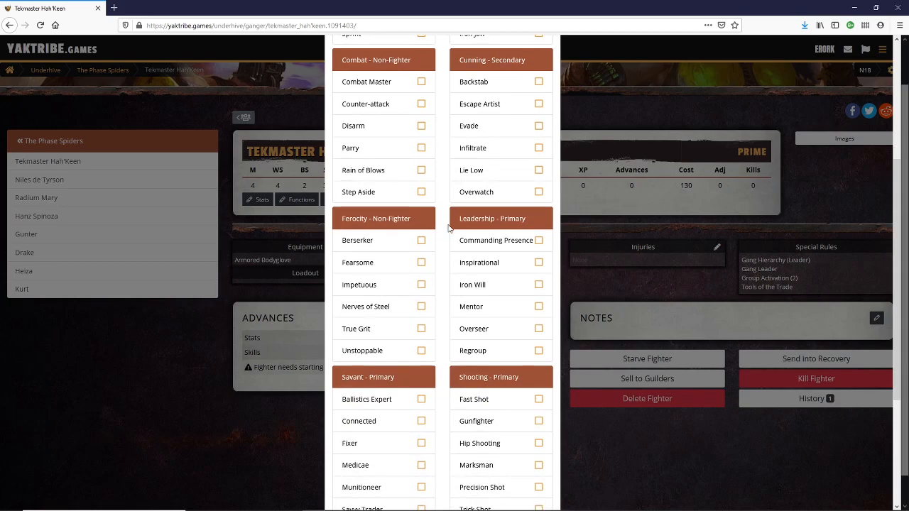
pyautogui.scroll(-1, 466, 216)
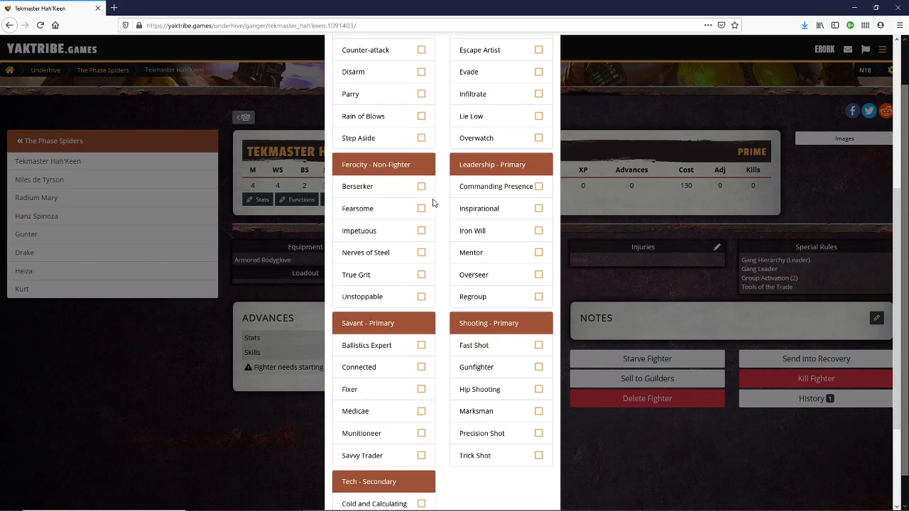
pyautogui.scroll(-2, 471, 270)
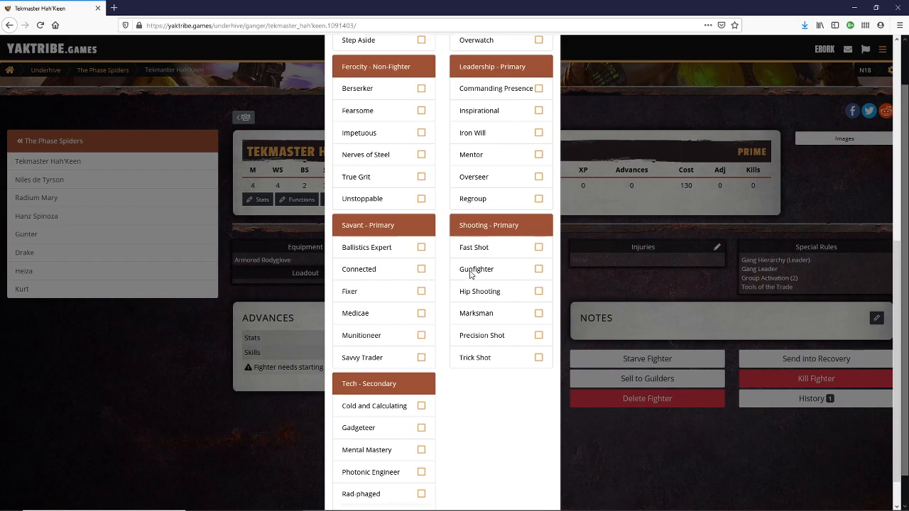
pyautogui.click(539, 355)
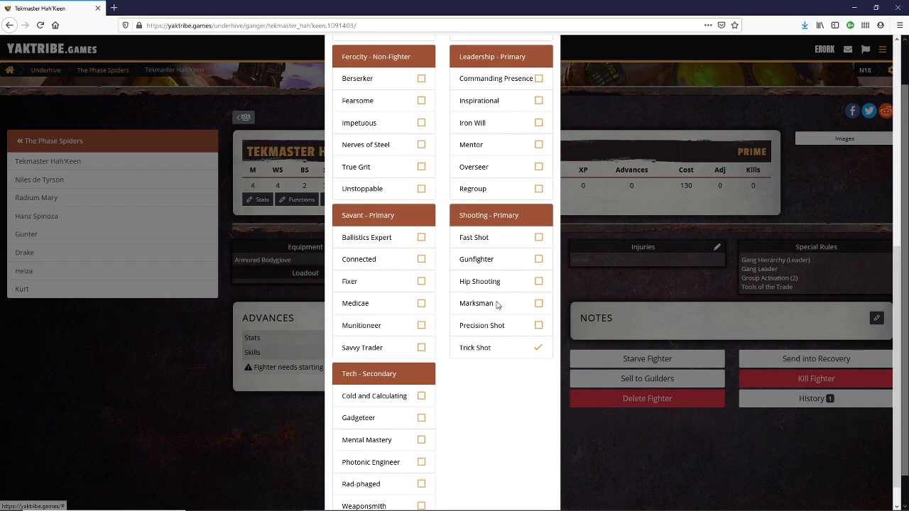
pyautogui.scroll(7, 497, 344)
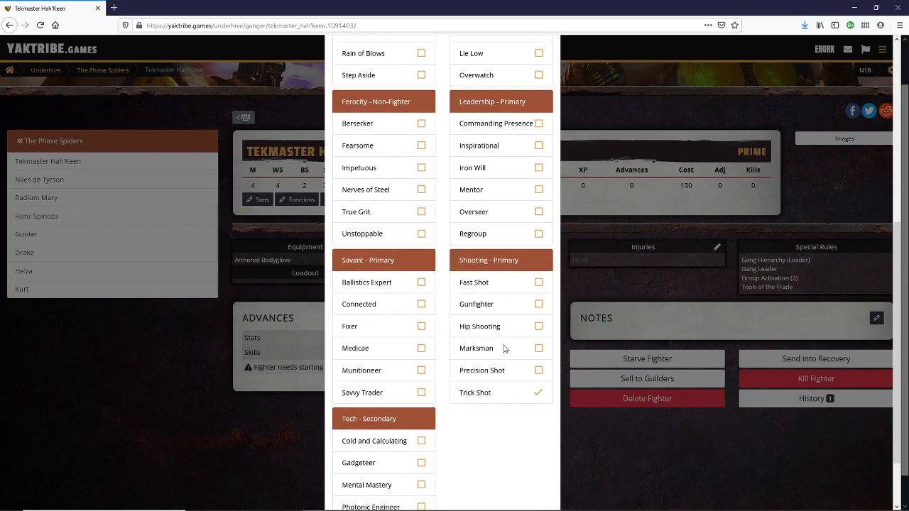
pyautogui.scroll(3, 490, 338)
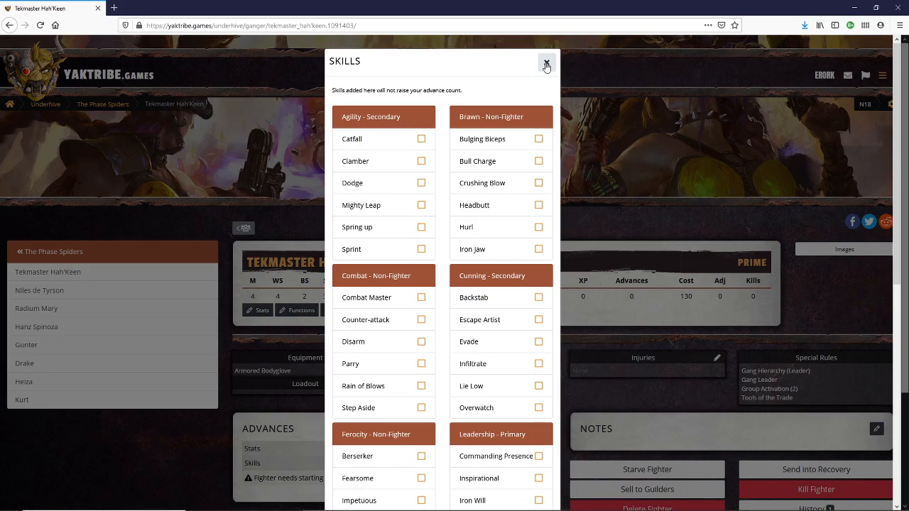
pyautogui.click(546, 65)
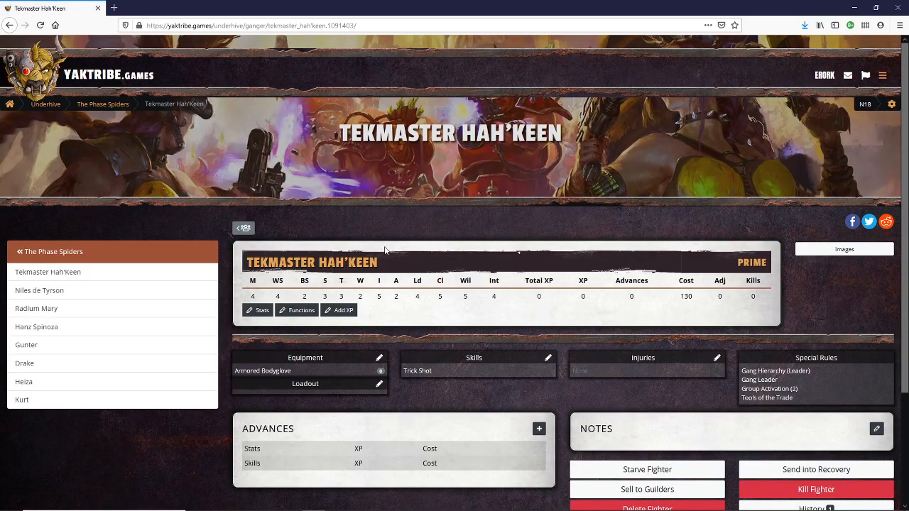
# - Buy Mesh Armor for 15 credits and a Laspistol for 5 credits for Tekmaster Hah'Keen
pyautogui.click(380, 359)
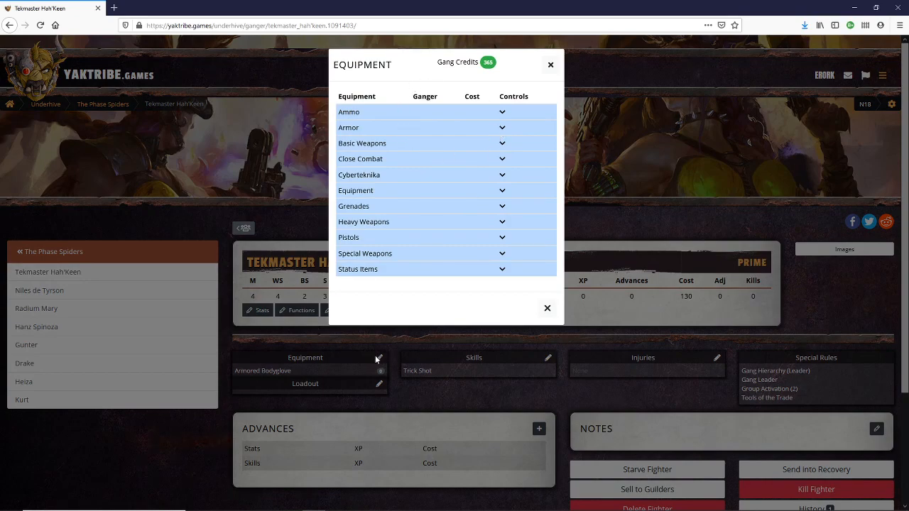
pyautogui.click(503, 128)
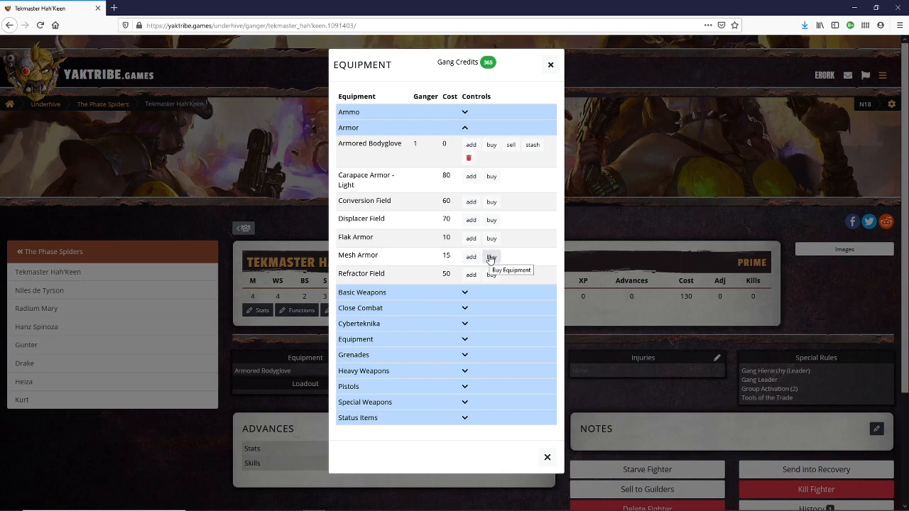
pyautogui.click(490, 257)
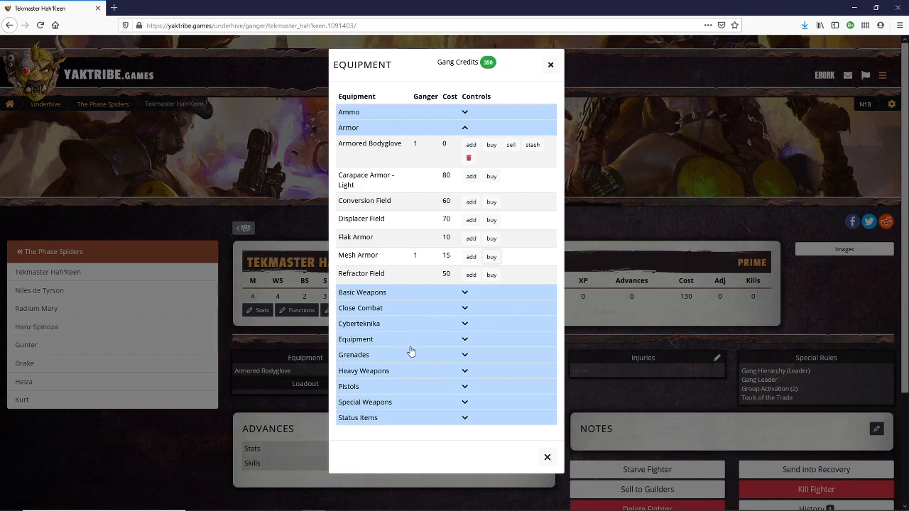
pyautogui.click(472, 387)
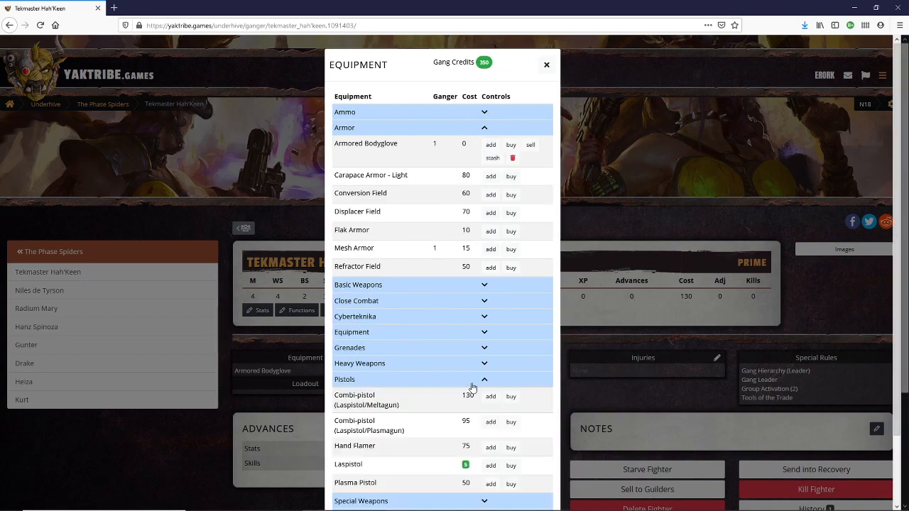
pyautogui.scroll(-2, 458, 391)
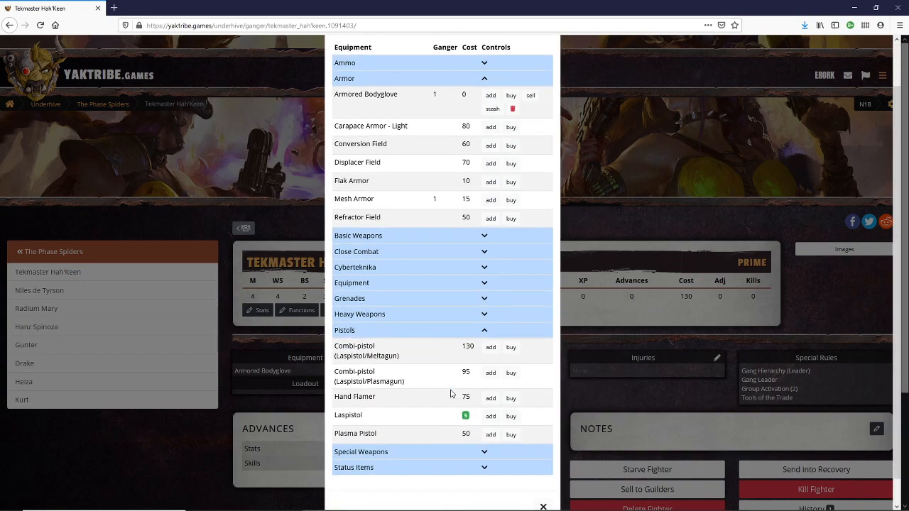
pyautogui.click(511, 413)
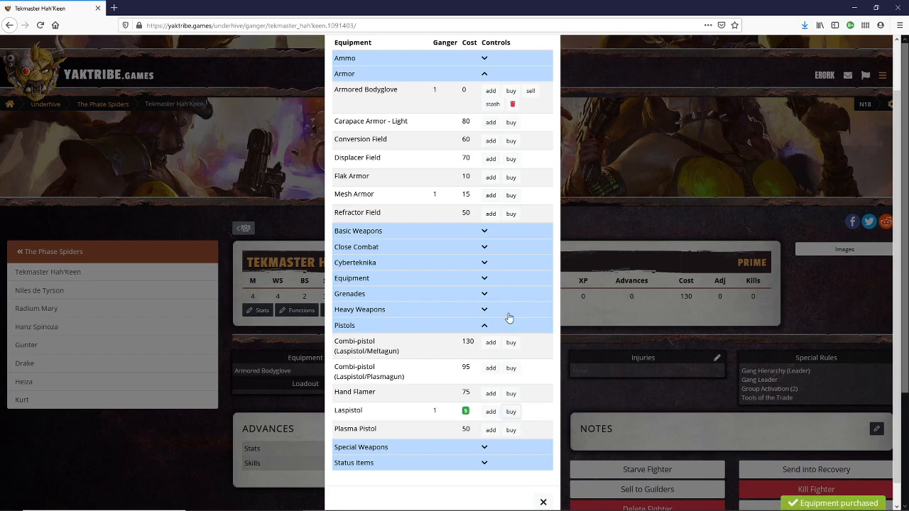
# - Buy a Plasma Gun from the special weapons for 100 credits for Tekmaster Hah'Keen
pyautogui.click(482, 128)
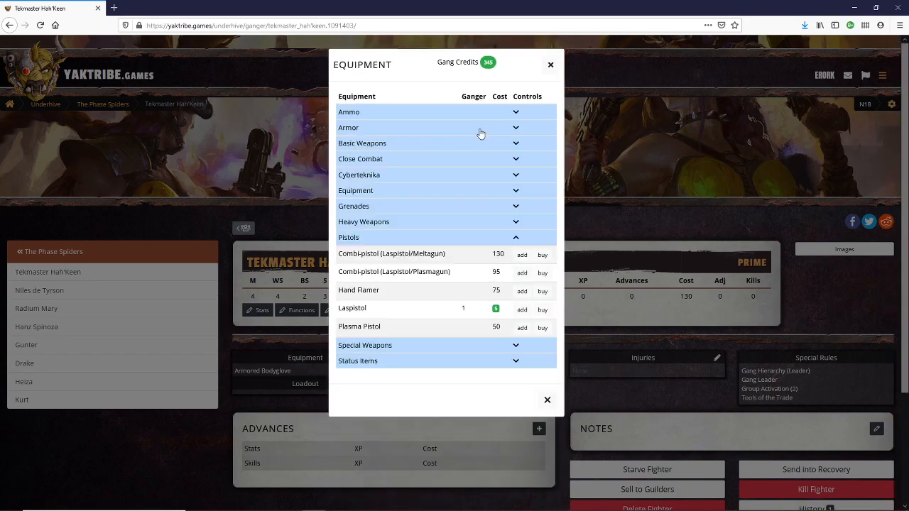
pyautogui.click(519, 238)
pyautogui.click(500, 256)
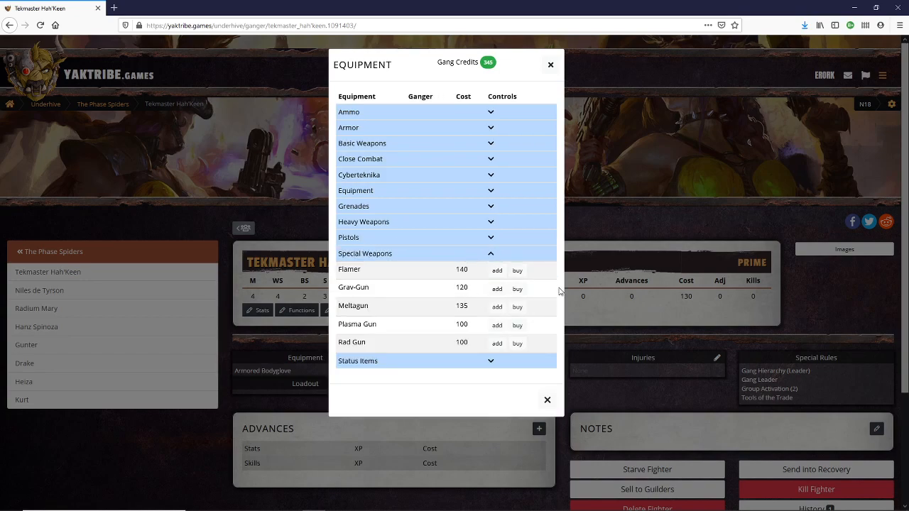
pyautogui.click(519, 328)
pyautogui.click(548, 65)
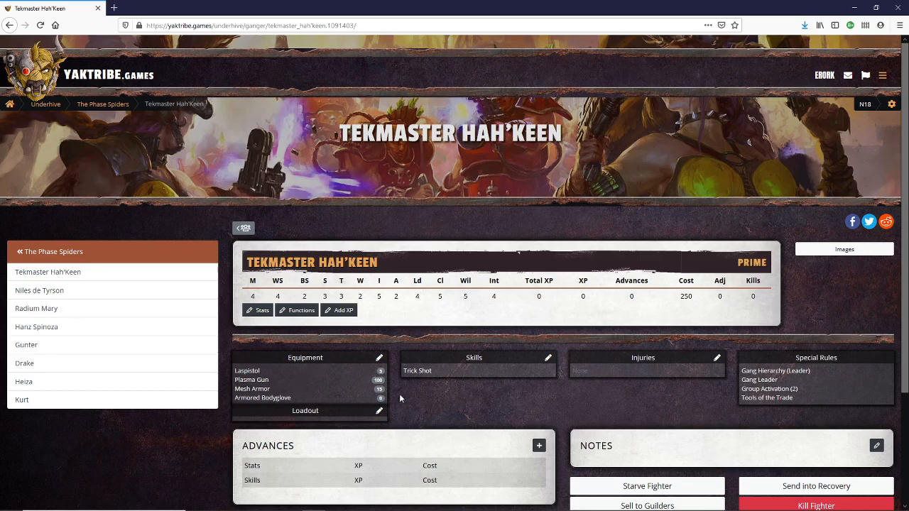
# - Create a loadout named "Plasma V1.0" for Tekmaster Hah'Keen containing the Laspistol, Plasma Gun, Mesh Armor and Armored Bodyglove
pyautogui.scroll(-3, 434, 403)
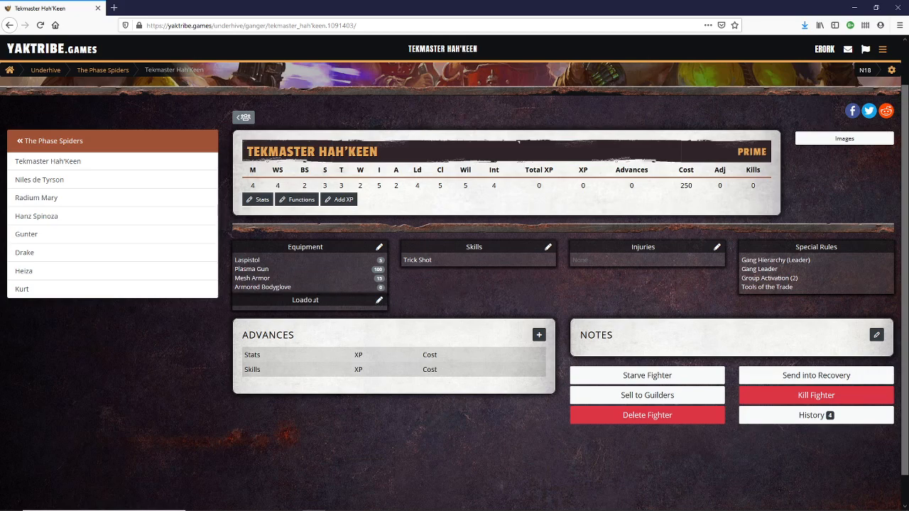
pyautogui.click(380, 300)
pyautogui.click(451, 128)
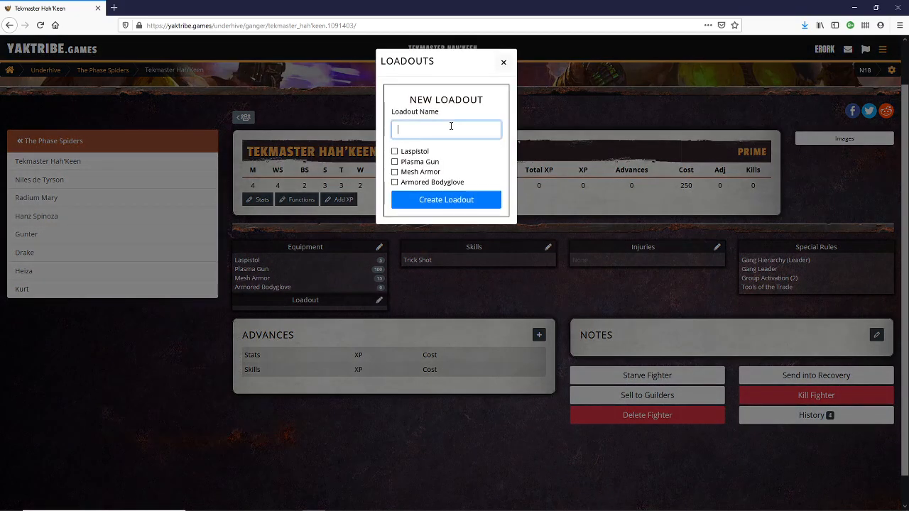
pyautogui.write('Plasma V1.0')
pyautogui.click(396, 152)
pyautogui.click(396, 161)
pyautogui.click(396, 173)
pyautogui.click(395, 183)
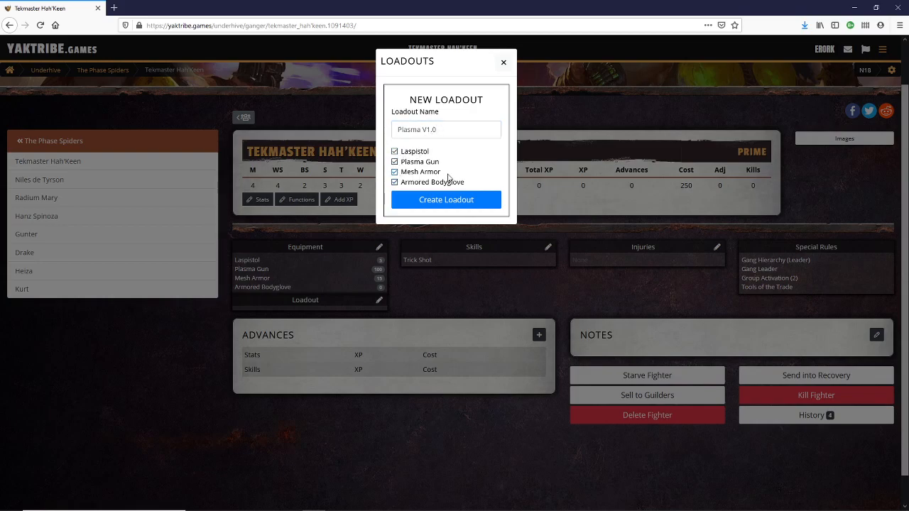
pyautogui.click(466, 200)
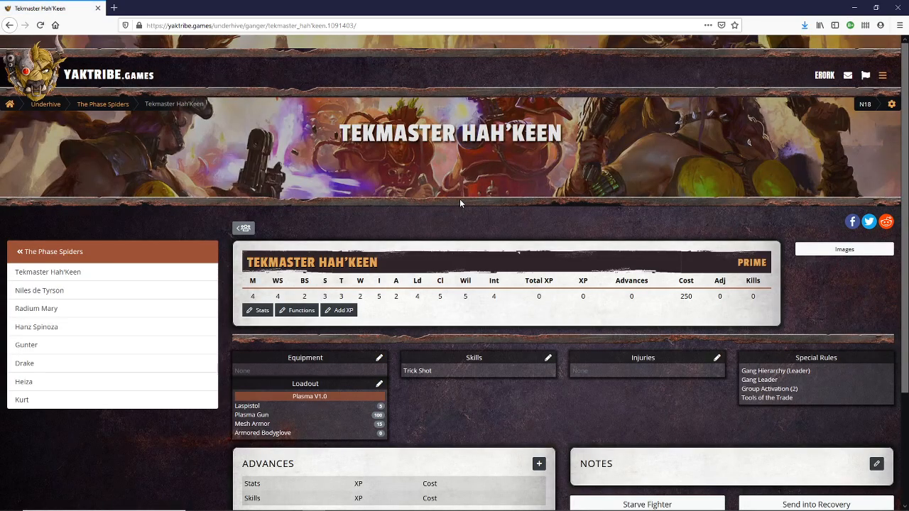
# - Give the Archeotek Niles de Tyrson the starting skill Gadgeteer from the Tech skill set
pyautogui.scroll(-3, 410, 414)
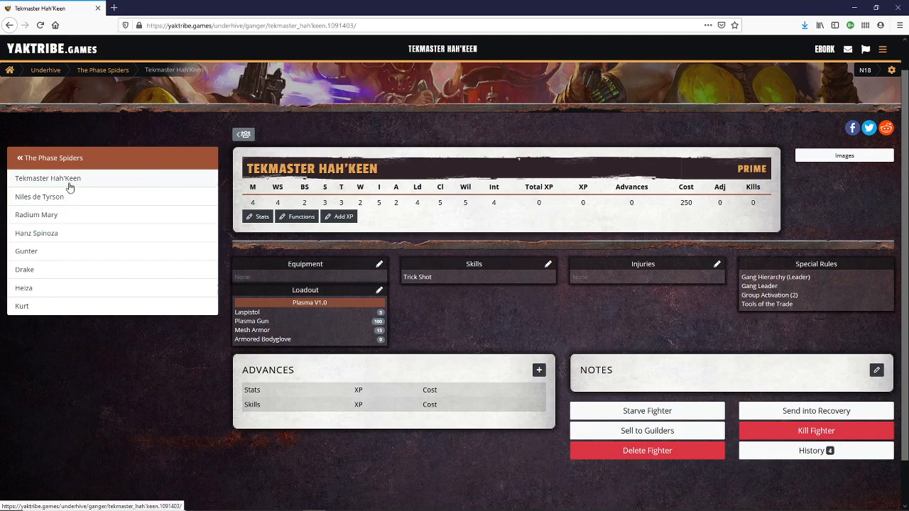
pyautogui.click(43, 199)
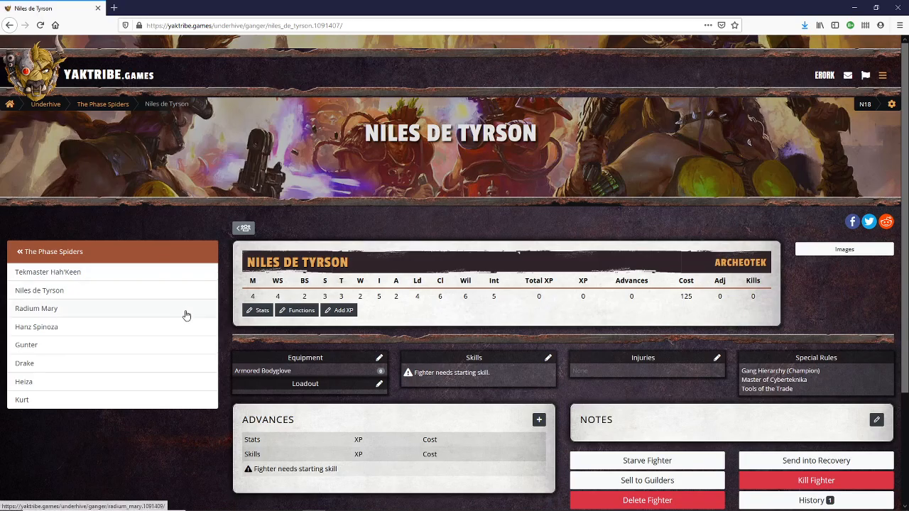
pyautogui.click(549, 358)
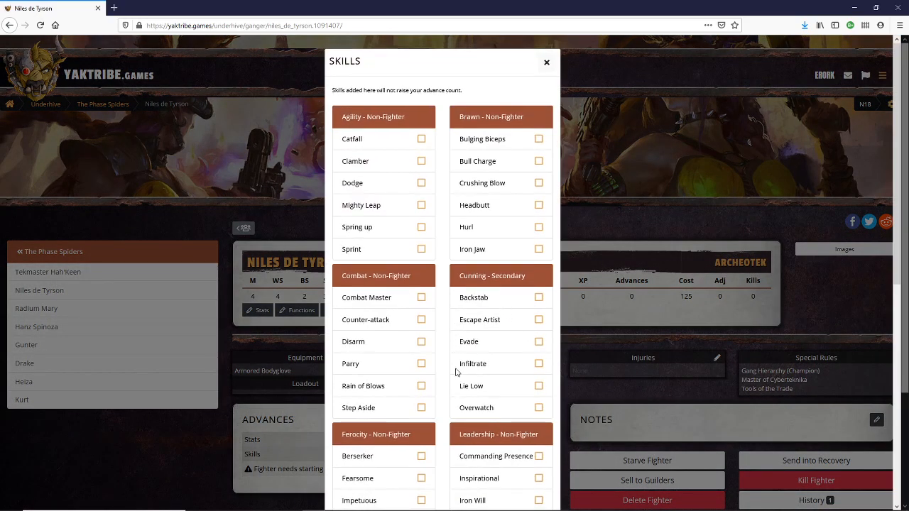
pyautogui.scroll(-8, 459, 388)
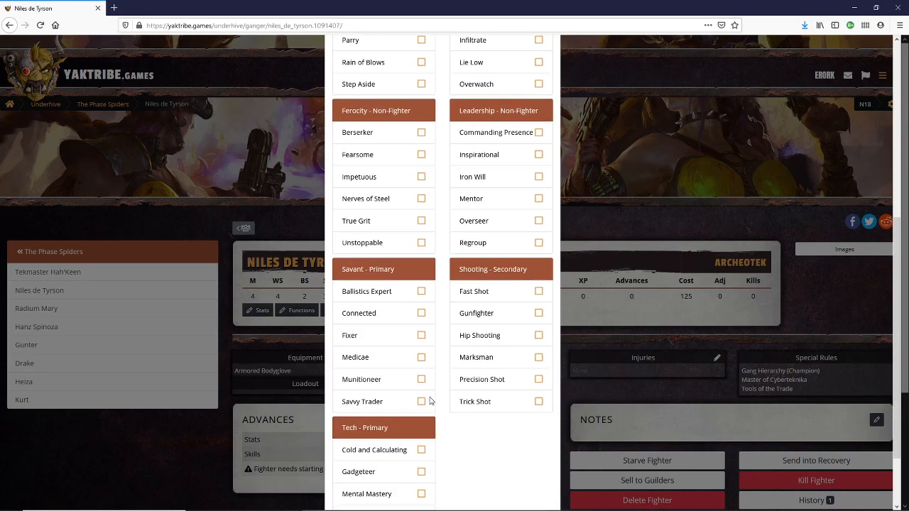
pyautogui.scroll(-2, 430, 402)
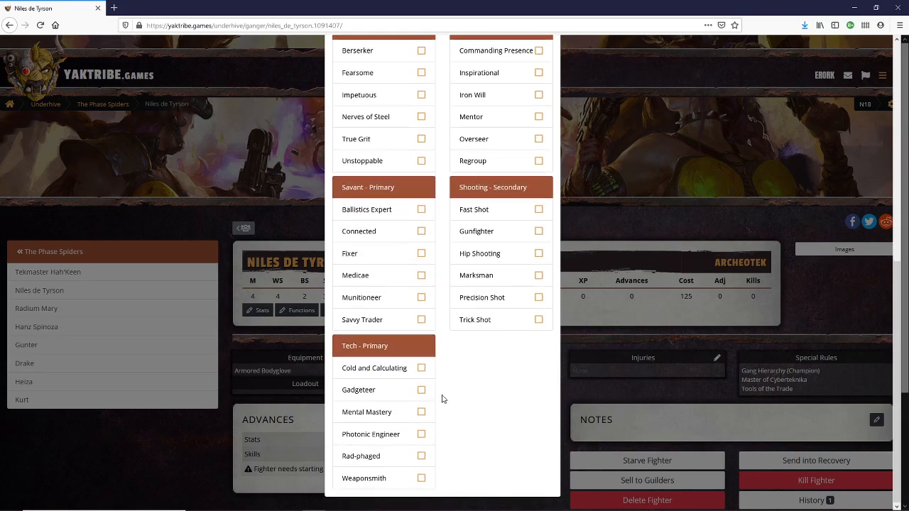
pyautogui.click(421, 394)
pyautogui.scroll(5, 501, 415)
pyautogui.scroll(5, 504, 420)
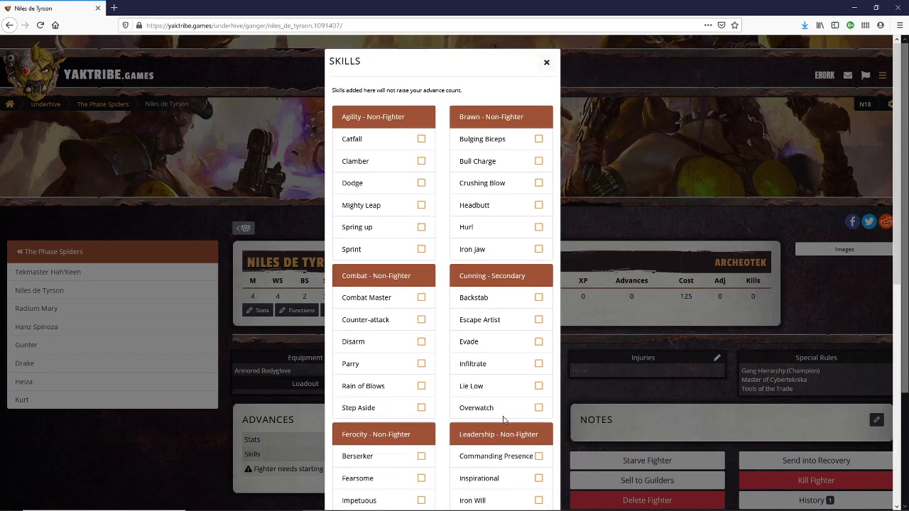
pyautogui.click(547, 62)
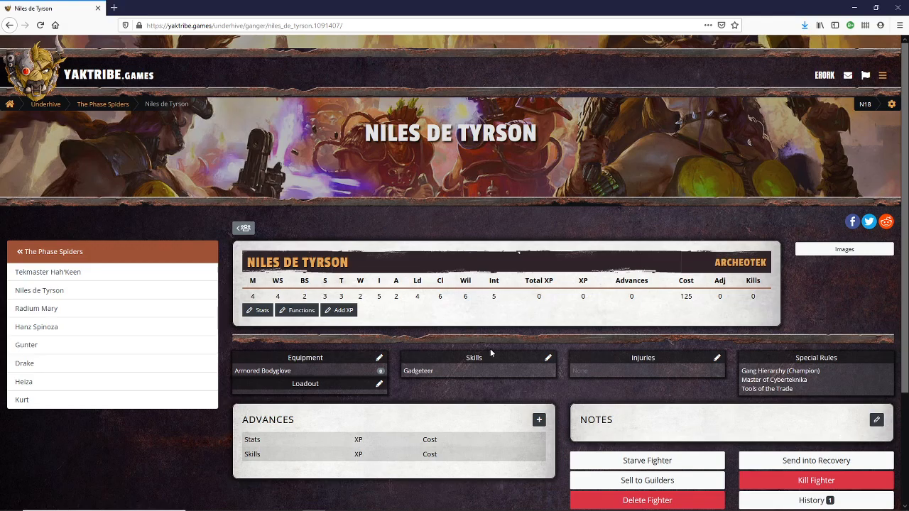
# - Buy a Las Sub-Carbine for 15 credits and Mesh Armor for 15 credits for Niles de Tyrson
pyautogui.click(379, 358)
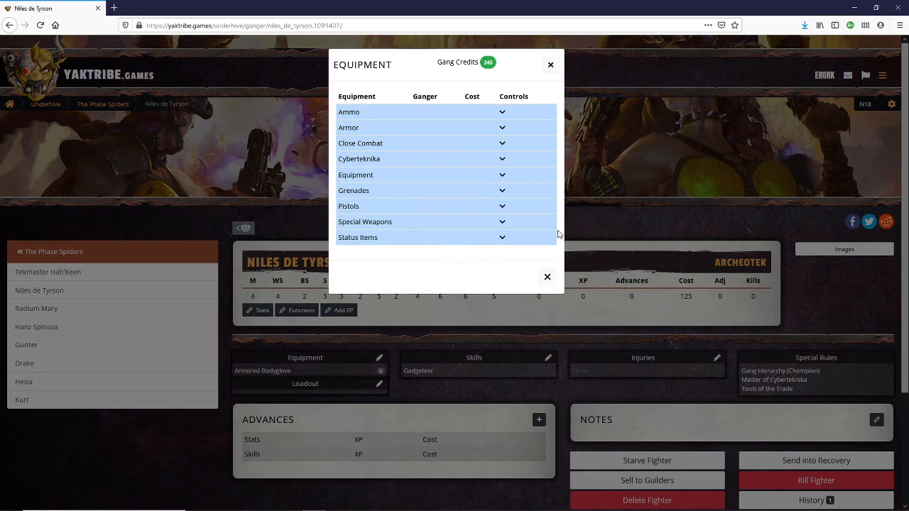
pyautogui.click(512, 207)
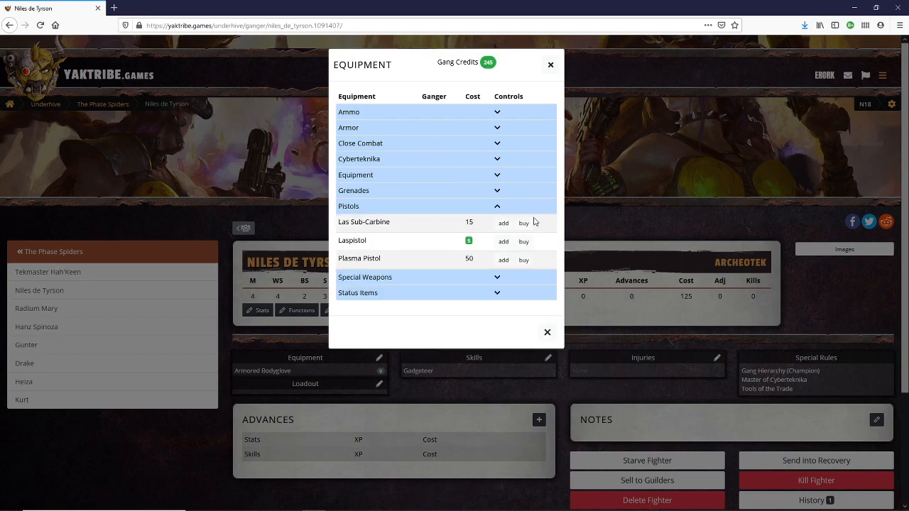
pyautogui.click(525, 224)
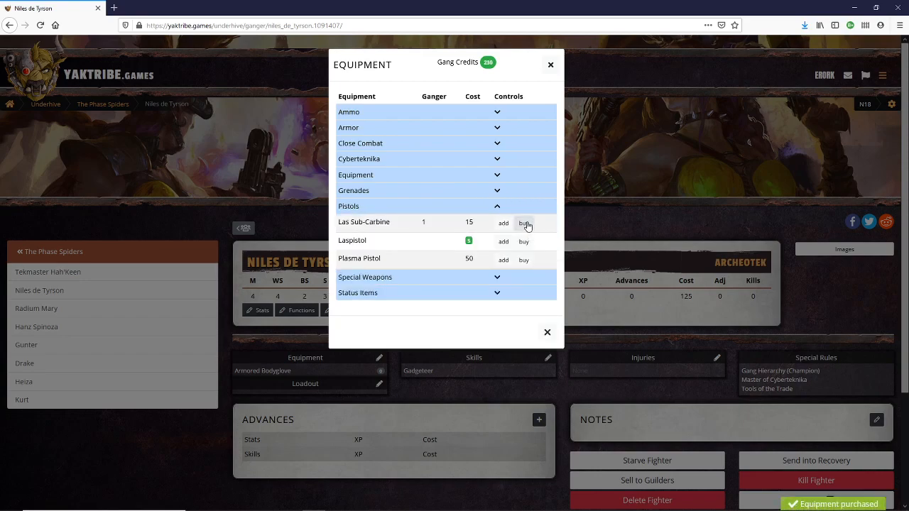
pyautogui.click(499, 129)
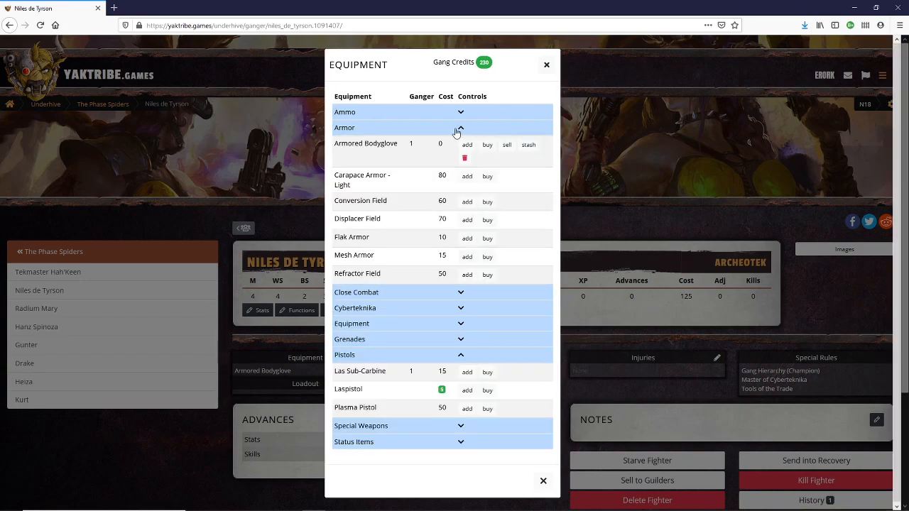
pyautogui.click(487, 257)
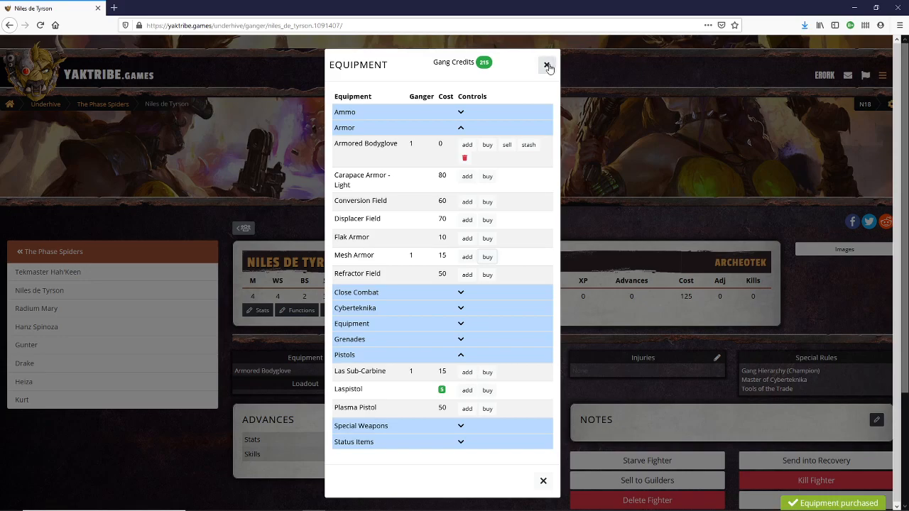
pyautogui.click(547, 66)
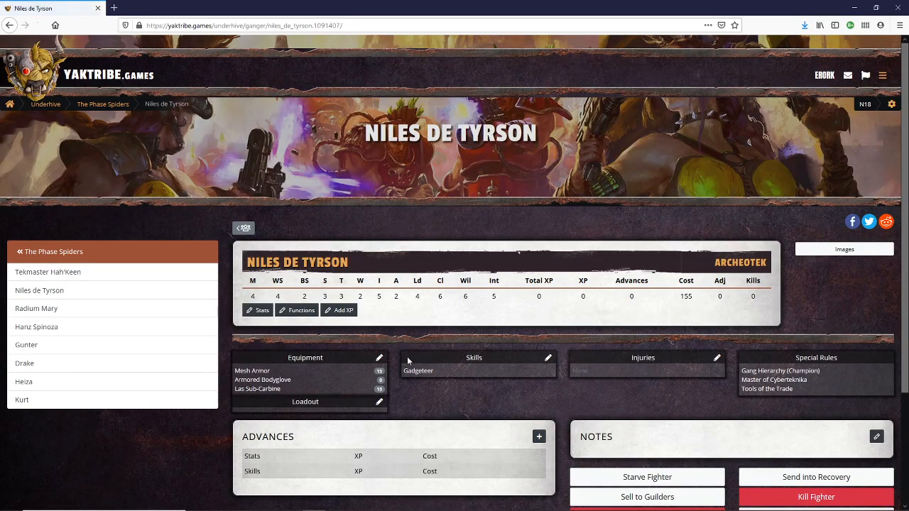
pyautogui.click(380, 358)
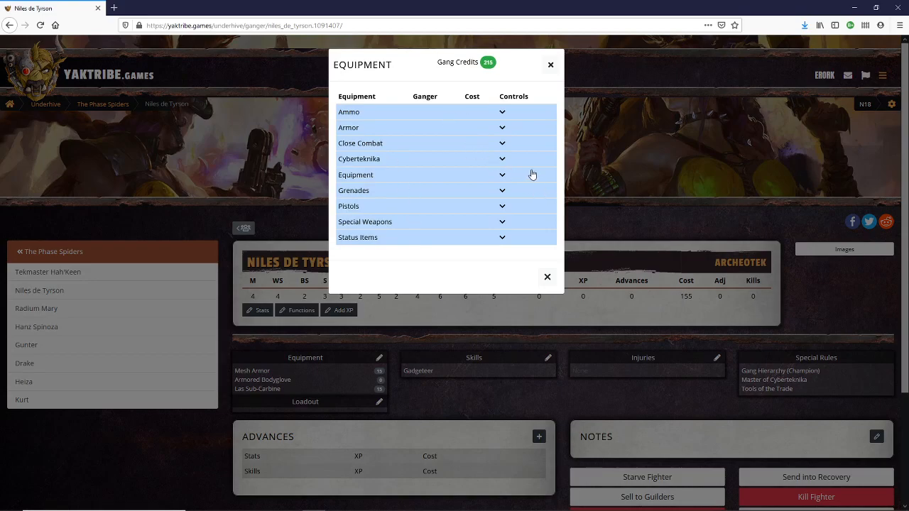
pyautogui.click(549, 66)
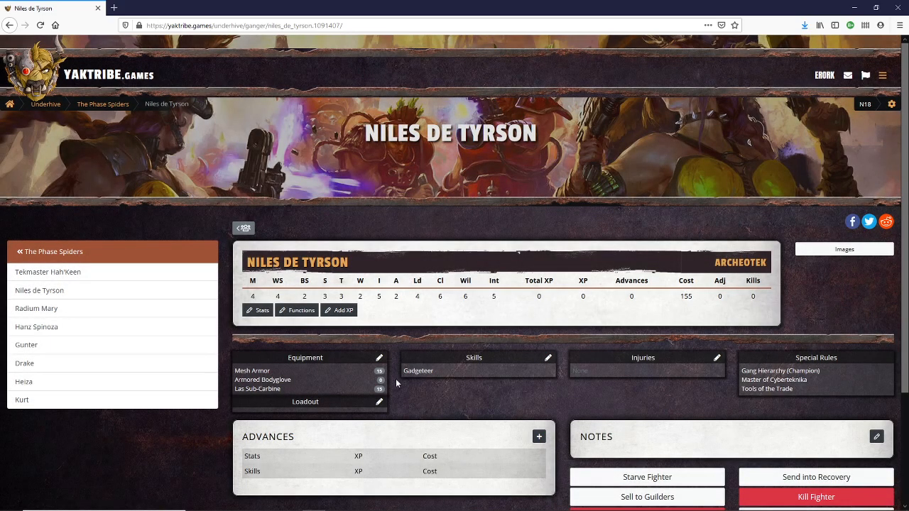
# - Create a loadout named "Subcarbine" for Niles de Tyrson containing the Mesh Armor, Armored Bodyglove and Las Sub-Carbine
pyautogui.click(378, 403)
pyautogui.click(449, 128)
pyautogui.write('Subcarbo9ne')
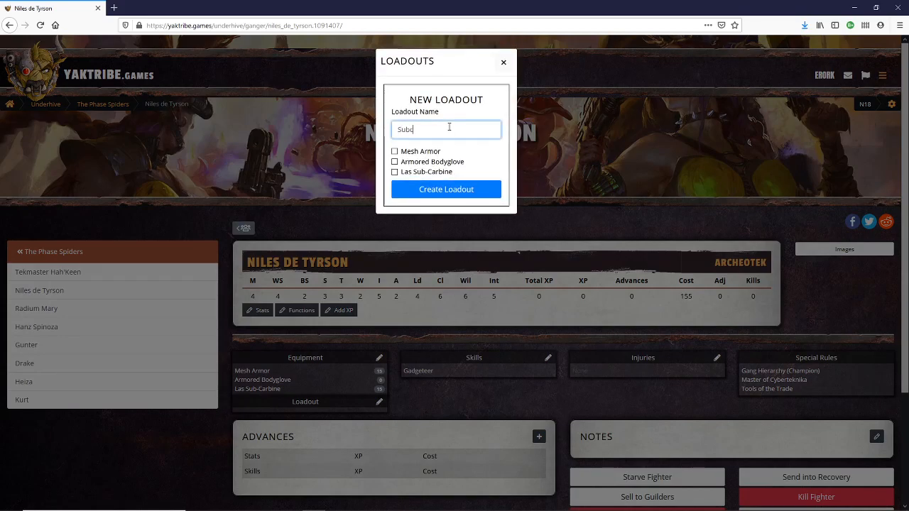
pyautogui.hotkey('ctrl', 'shift', 'i')
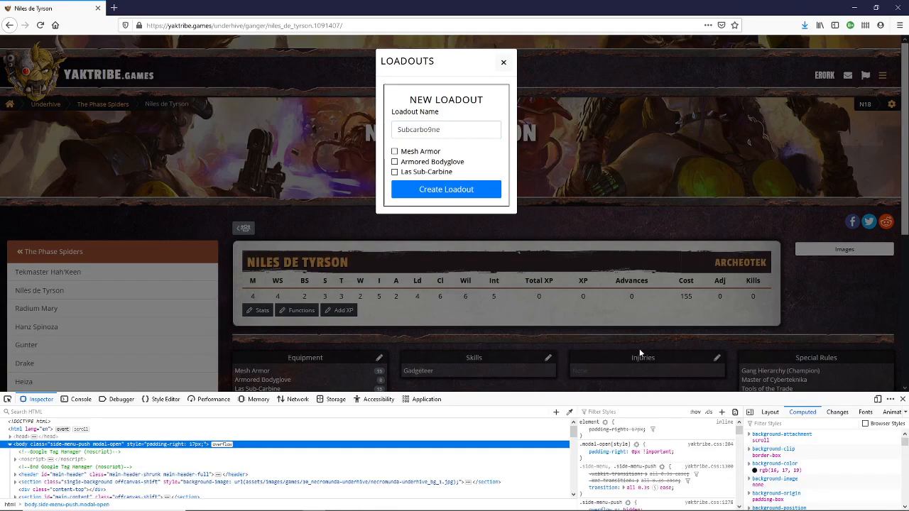
pyautogui.click(902, 399)
pyautogui.click(447, 128)
pyautogui.press('BackSpace')
pyautogui.press('BackSpace')
pyautogui.press('BackSpace')
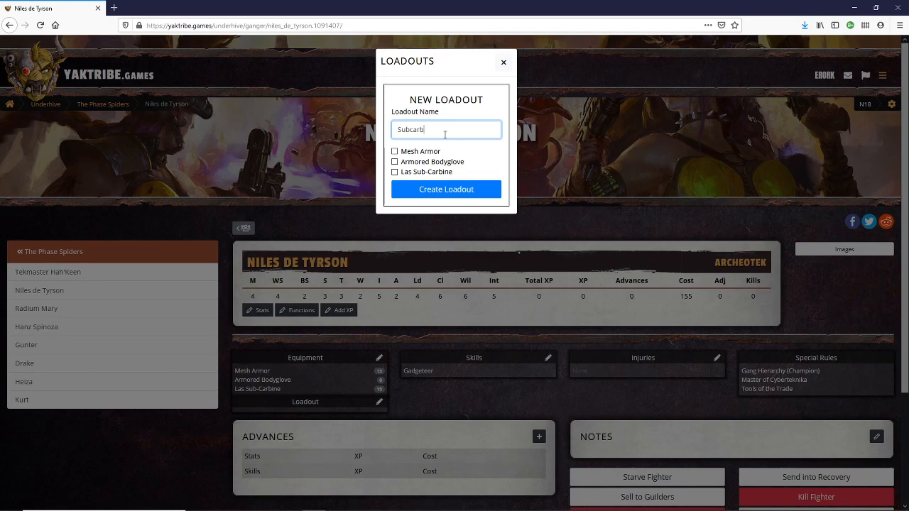
pyautogui.write('ine')
pyautogui.click(394, 151)
pyautogui.click(395, 162)
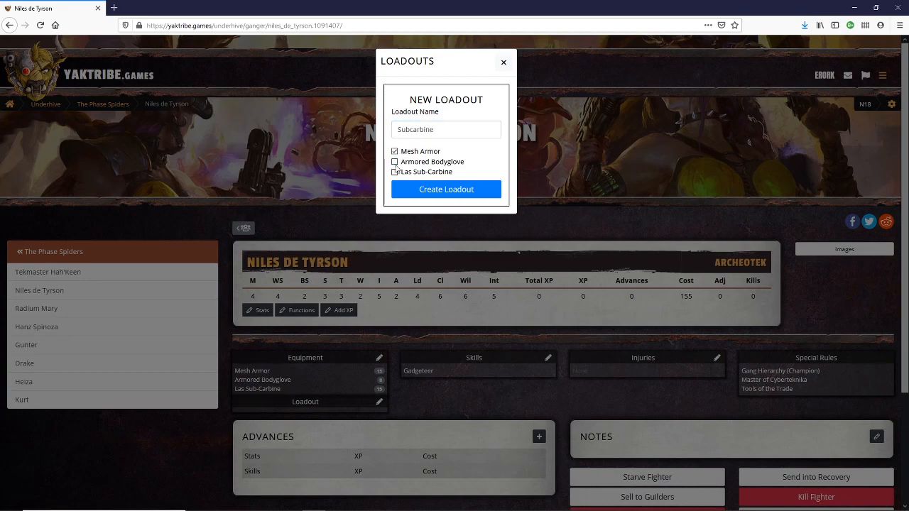
pyautogui.click(395, 172)
pyautogui.click(434, 190)
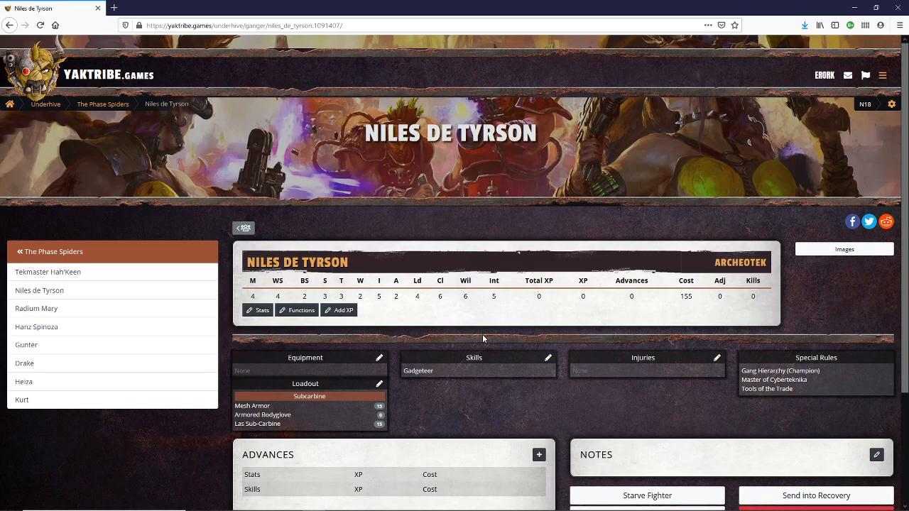
# - Return to The Phase Spiders' gang page and review its printable gang sheet and gang cards
pyautogui.click(33, 252)
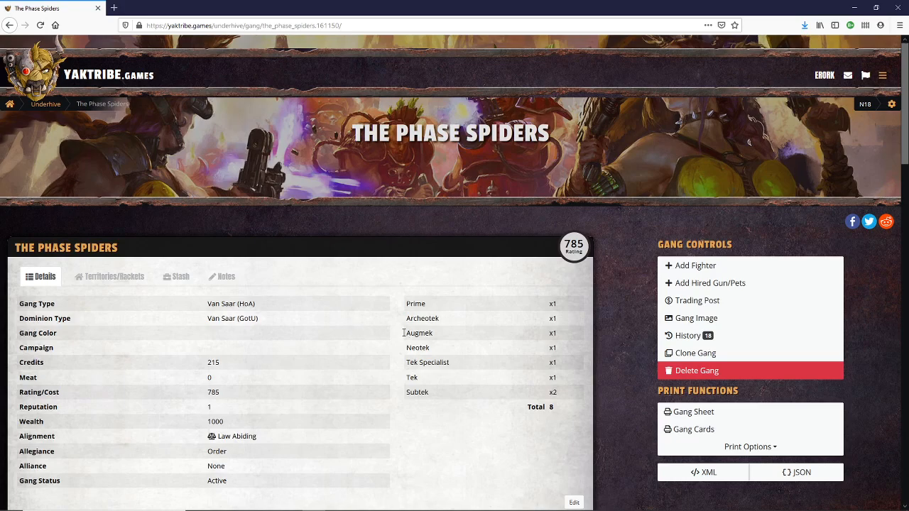
pyautogui.scroll(-3, 353, 339)
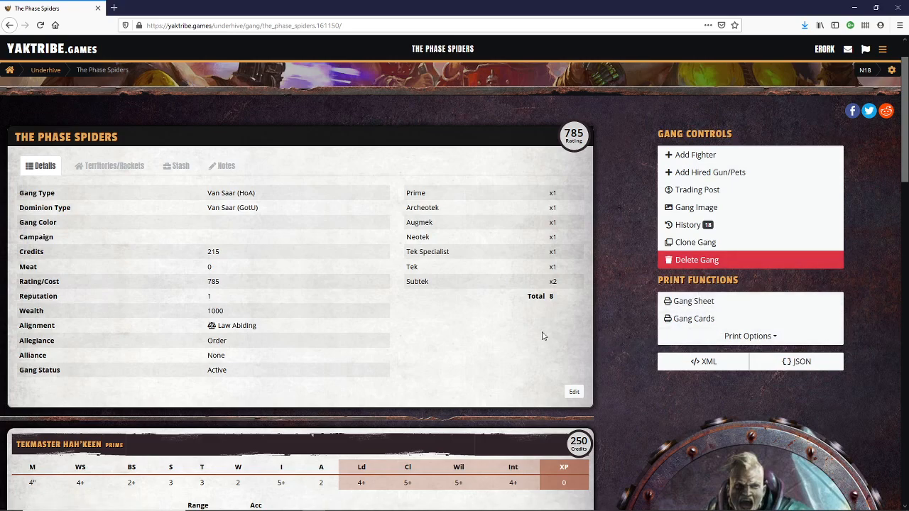
pyautogui.click(694, 301)
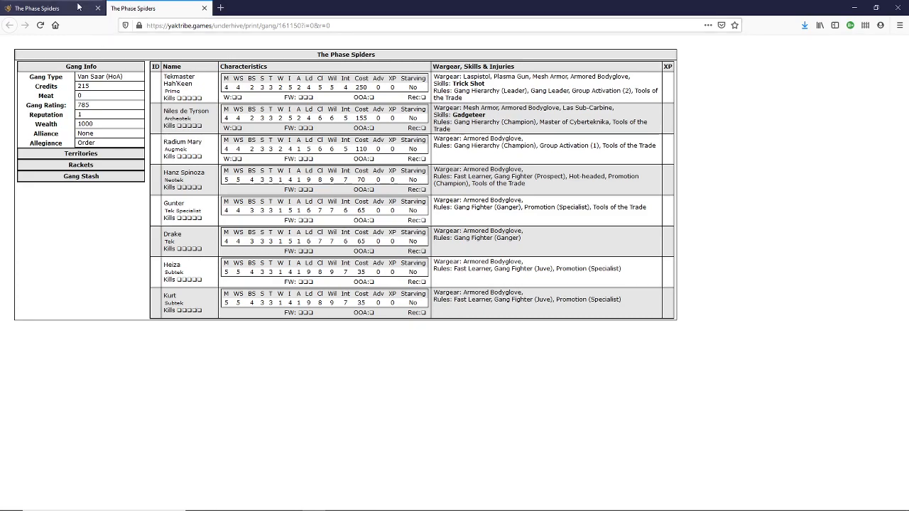
pyautogui.click(203, 9)
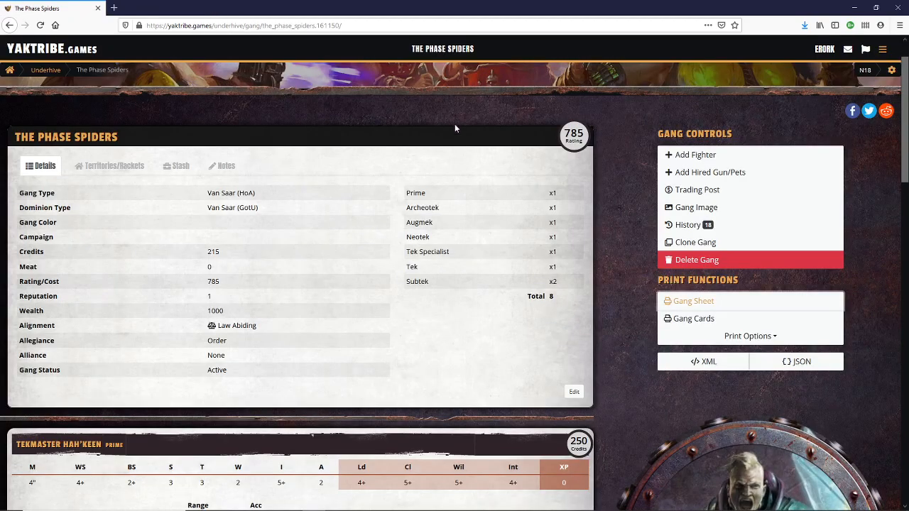
pyautogui.click(701, 319)
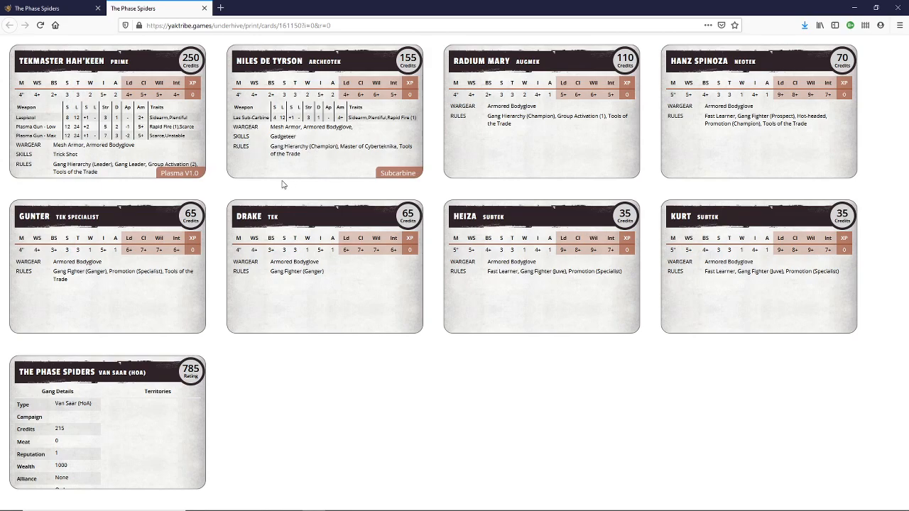
pyautogui.click(204, 8)
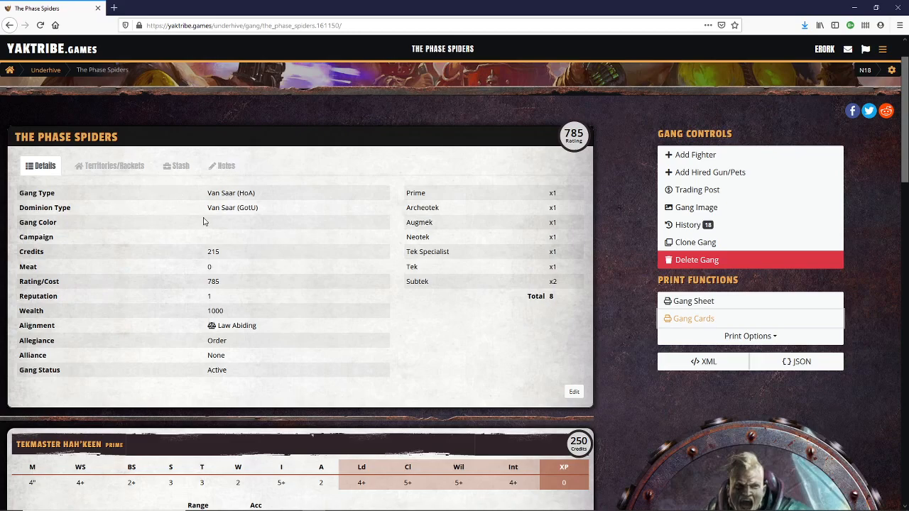
# - Browse the territory types that can be added to the gang without saving any, and check the gang's stash
pyautogui.click(108, 169)
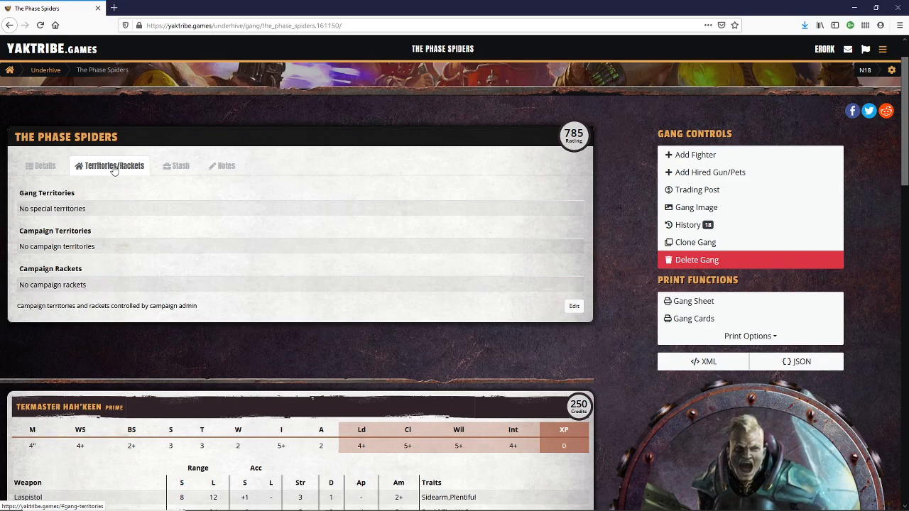
pyautogui.click(573, 306)
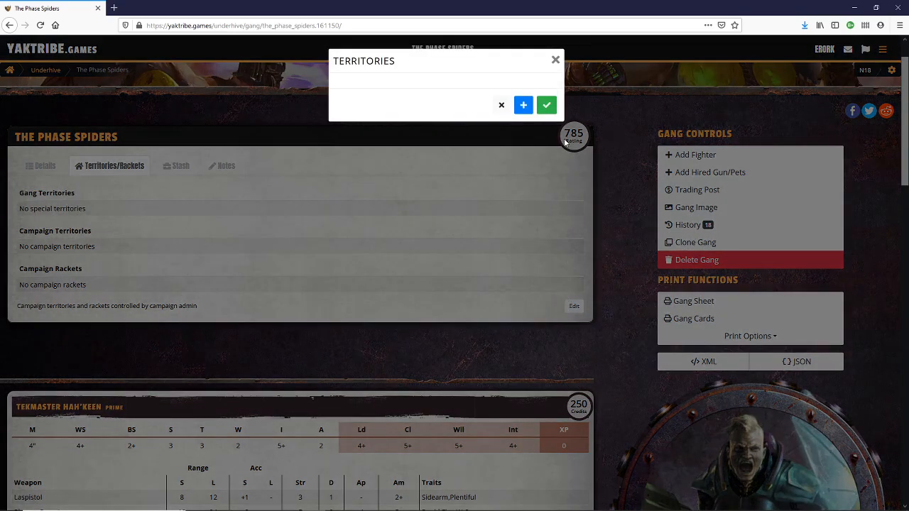
pyautogui.click(546, 106)
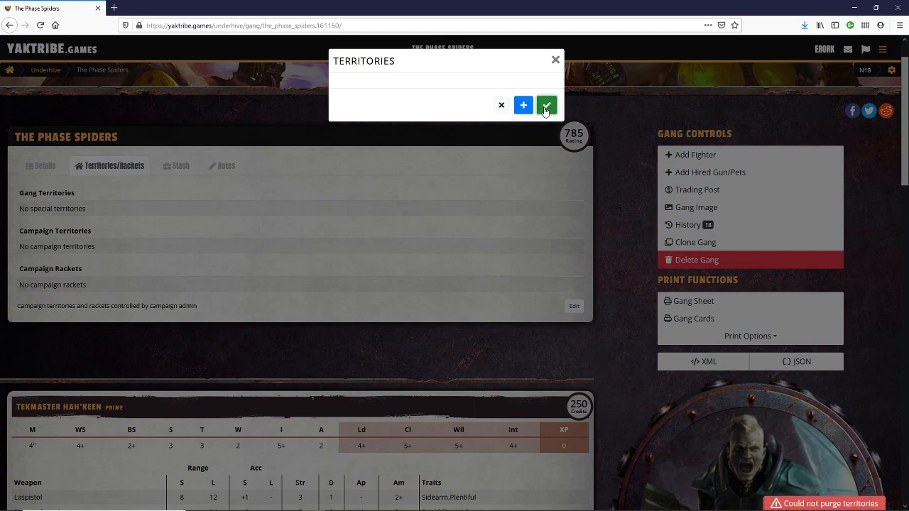
pyautogui.click(524, 105)
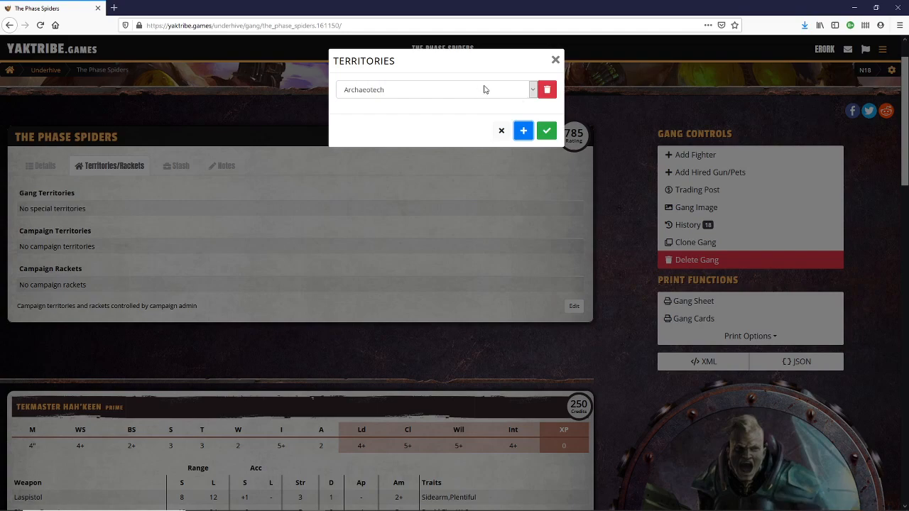
pyautogui.click(506, 89)
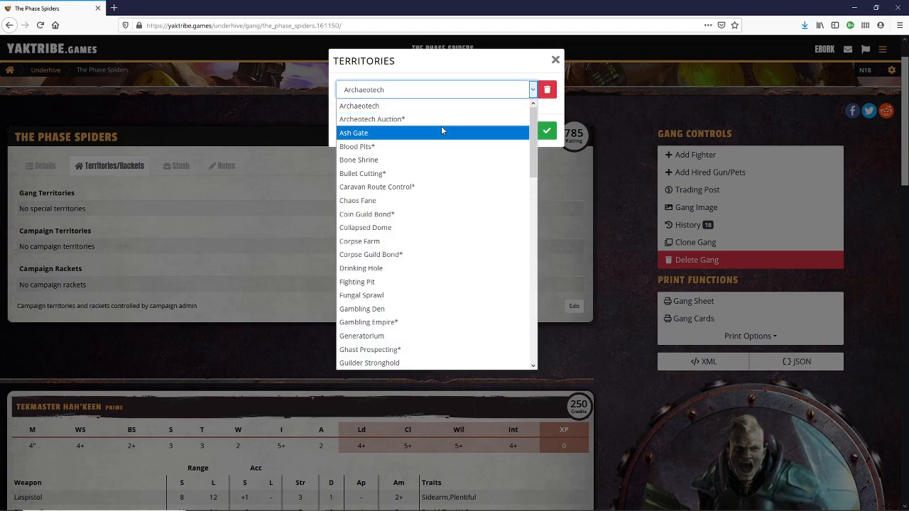
pyautogui.scroll(-3, 408, 298)
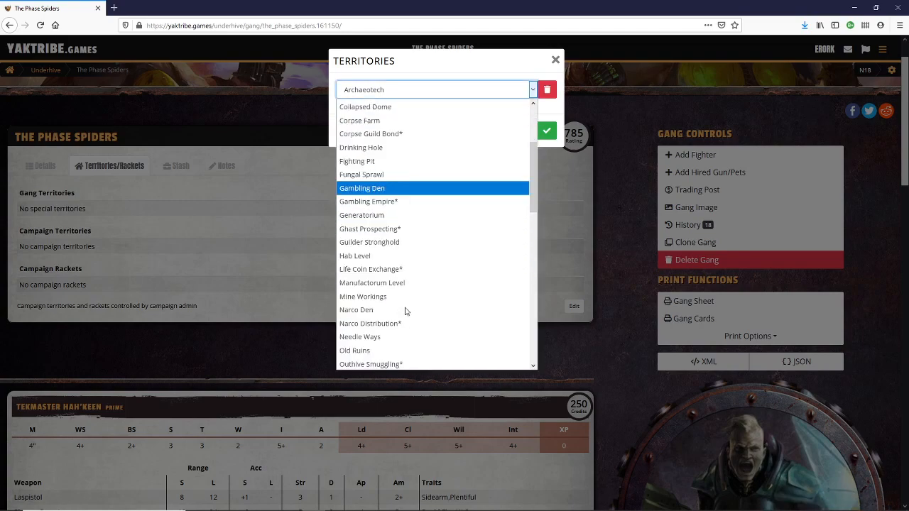
pyautogui.scroll(-1, 407, 325)
pyautogui.scroll(3, 407, 327)
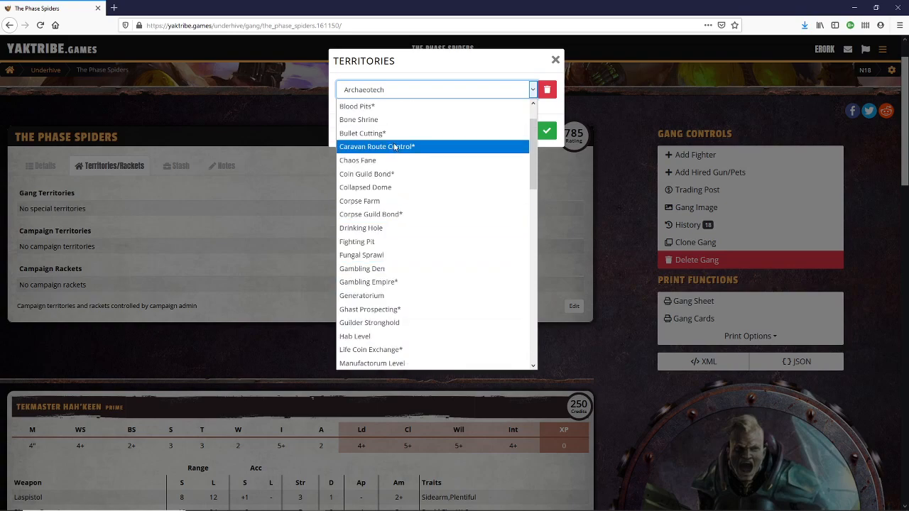
pyautogui.scroll(1, 445, 93)
pyautogui.click(476, 93)
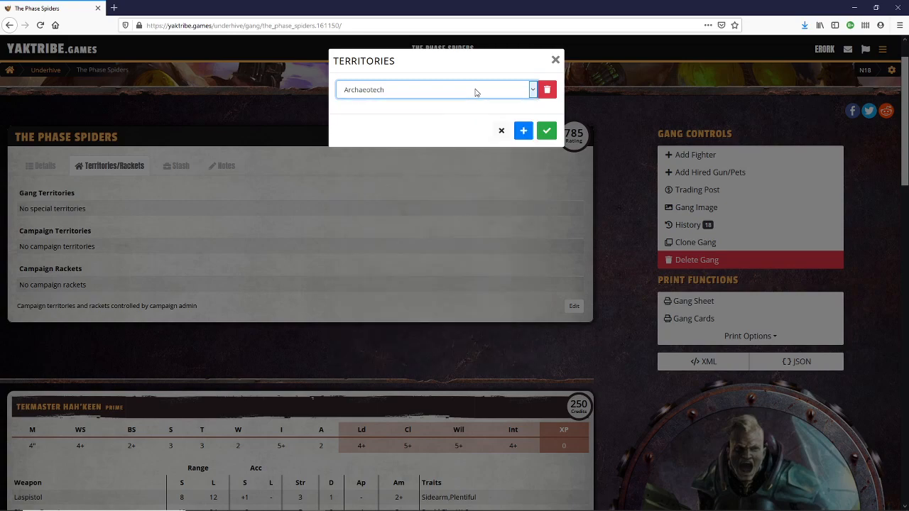
pyautogui.click(555, 60)
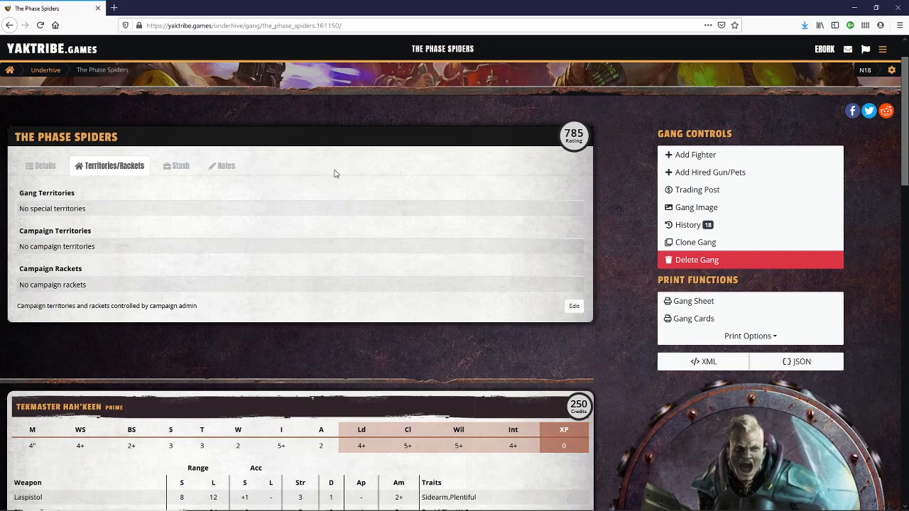
pyautogui.click(177, 169)
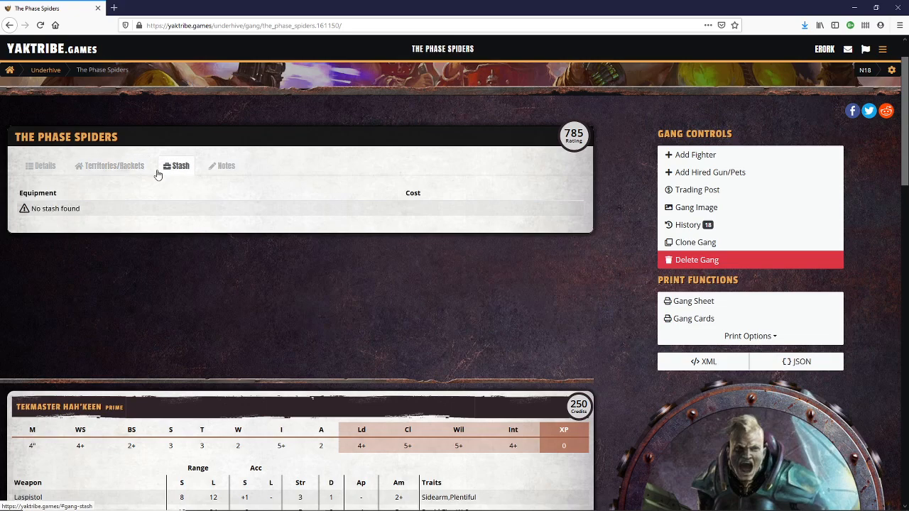
pyautogui.click(47, 167)
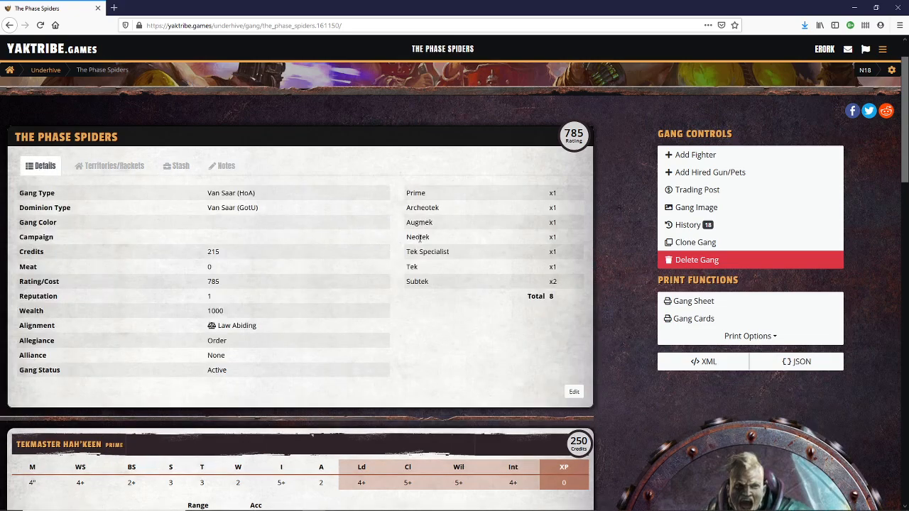